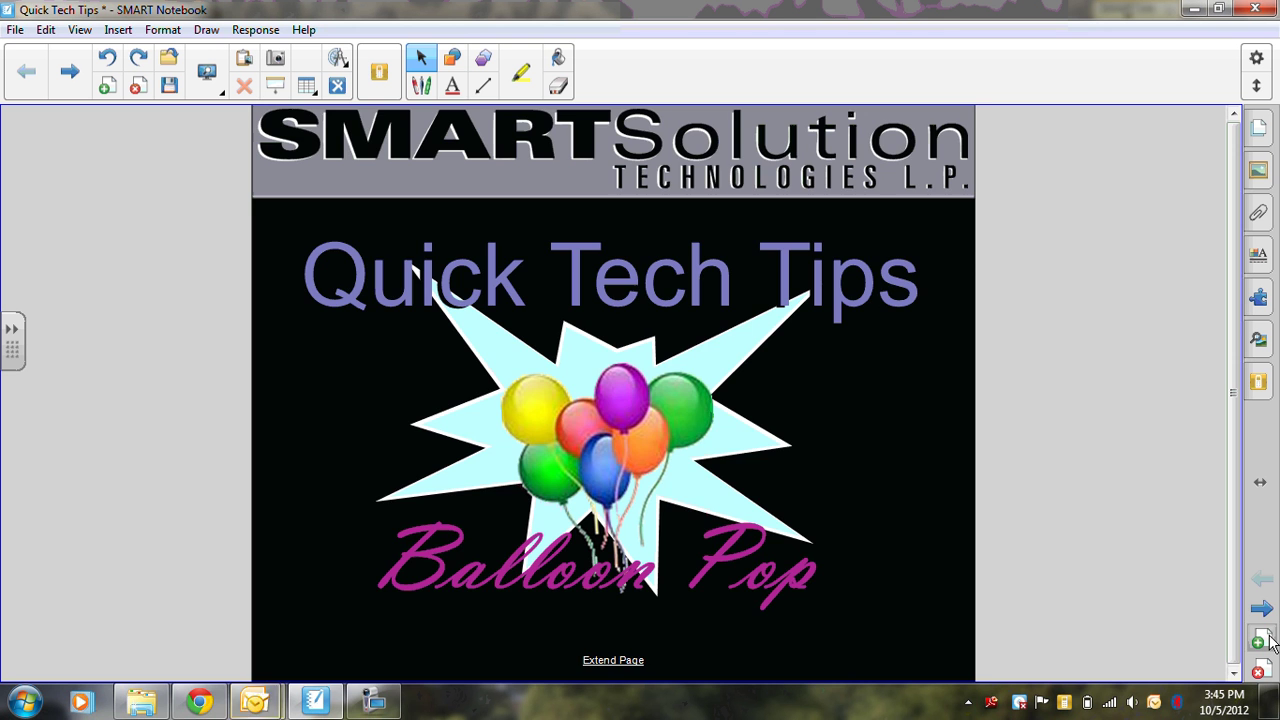
Add a blank page, search the Gallery for 'balloon', and place the Balloon pop example page on it.
left_click(1262, 640)
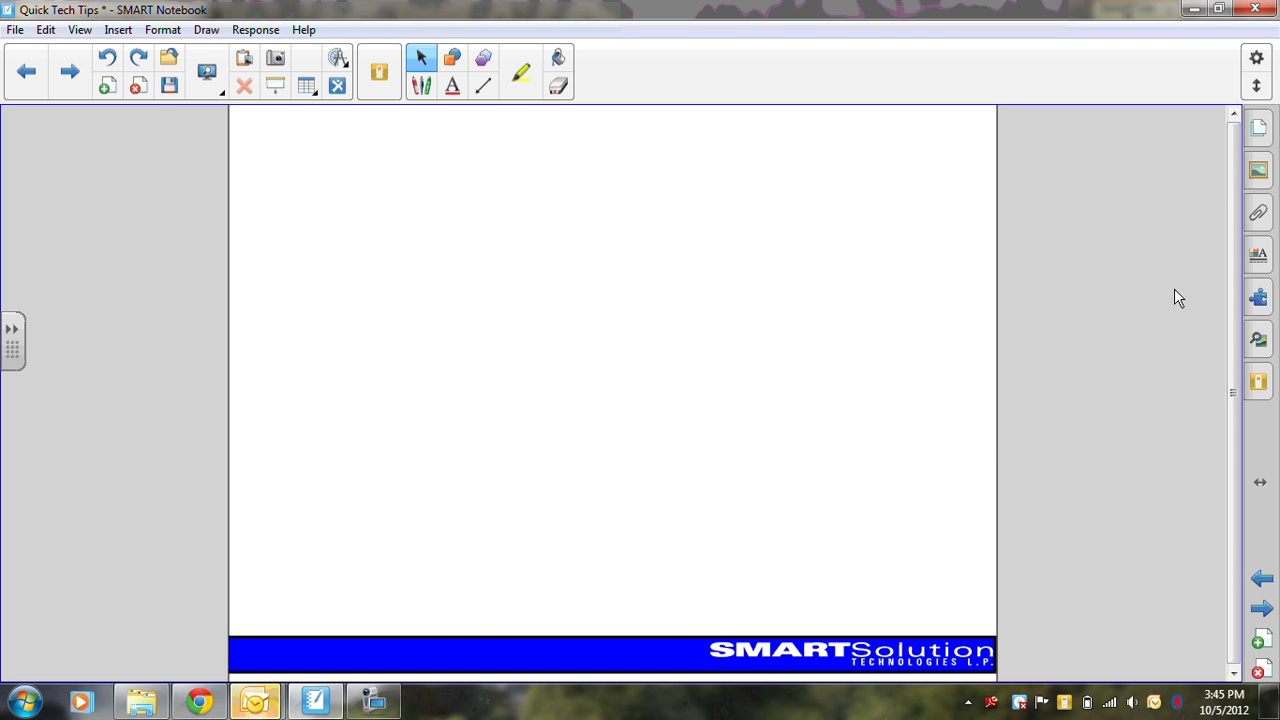
left_click(1259, 172)
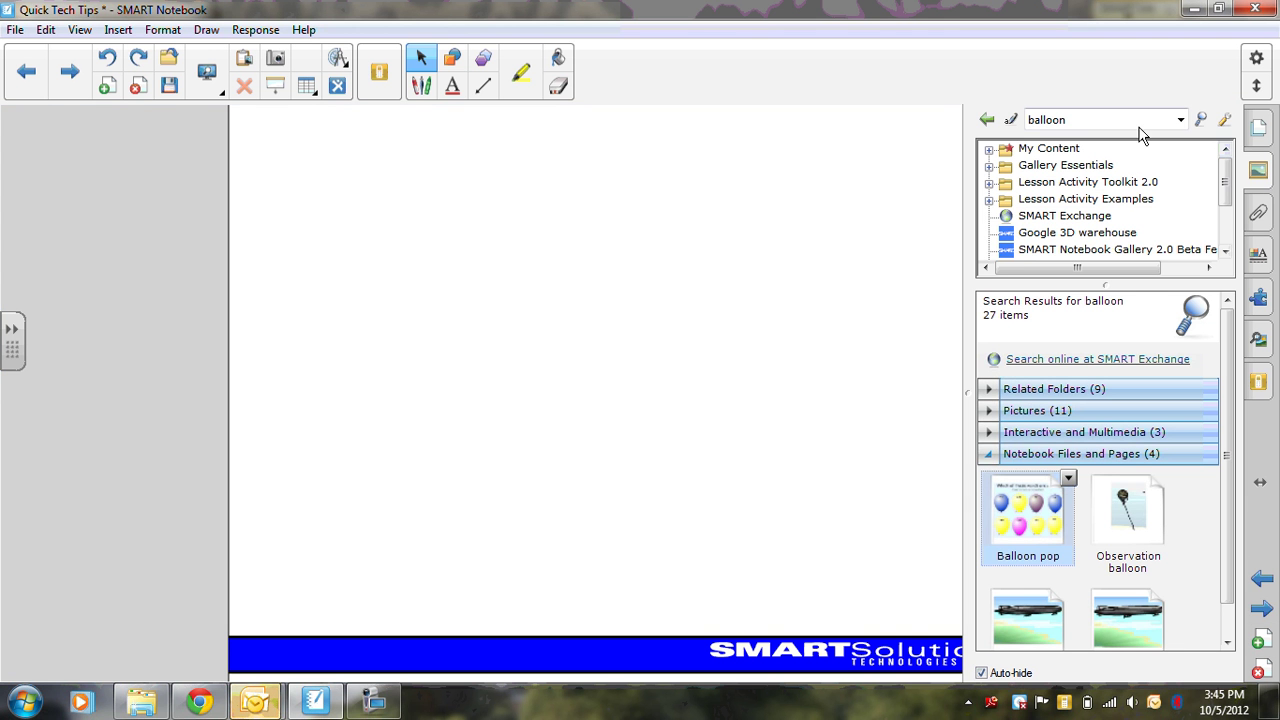
left_click(1069, 119)
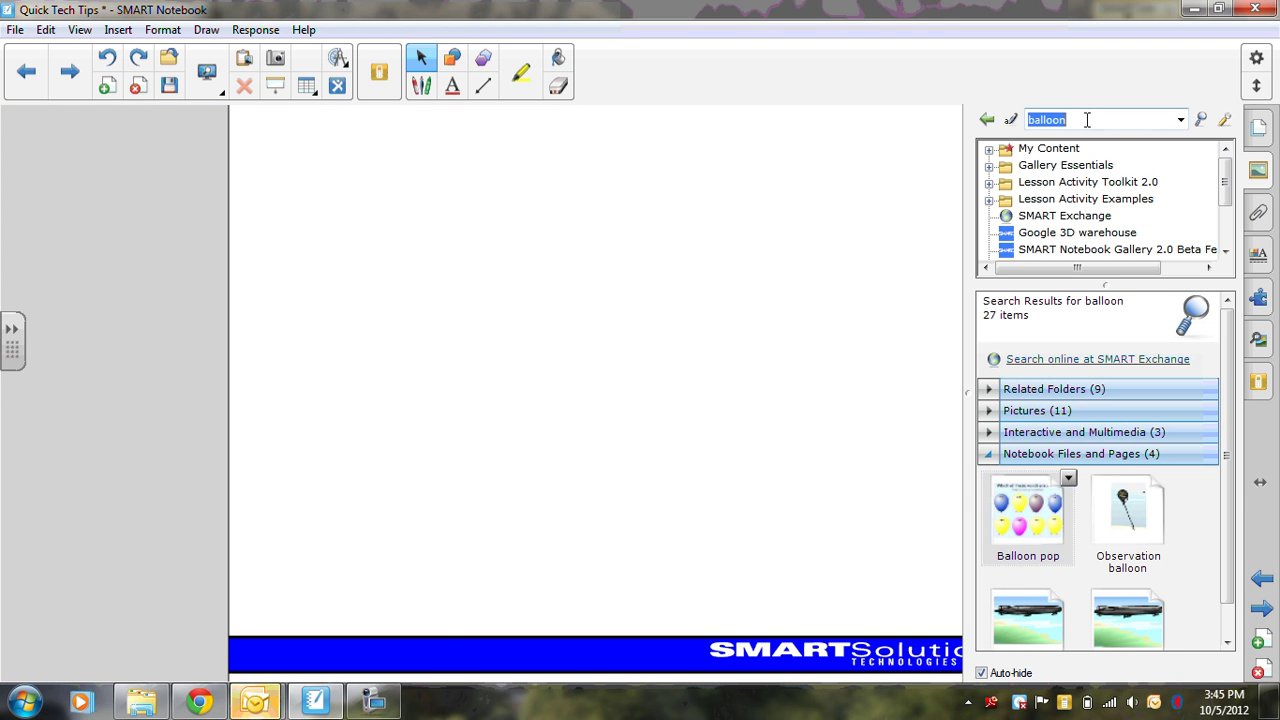
left_click(1200, 119)
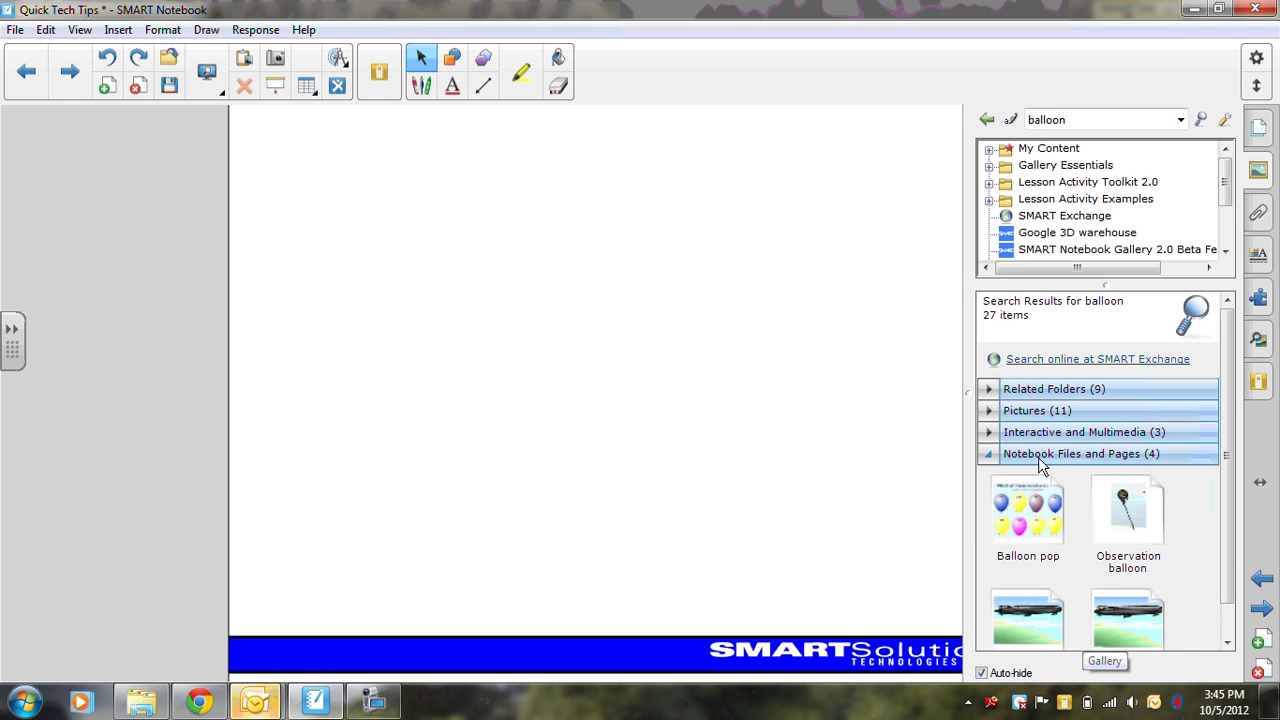
left_click_drag(1045, 520, 672, 423)
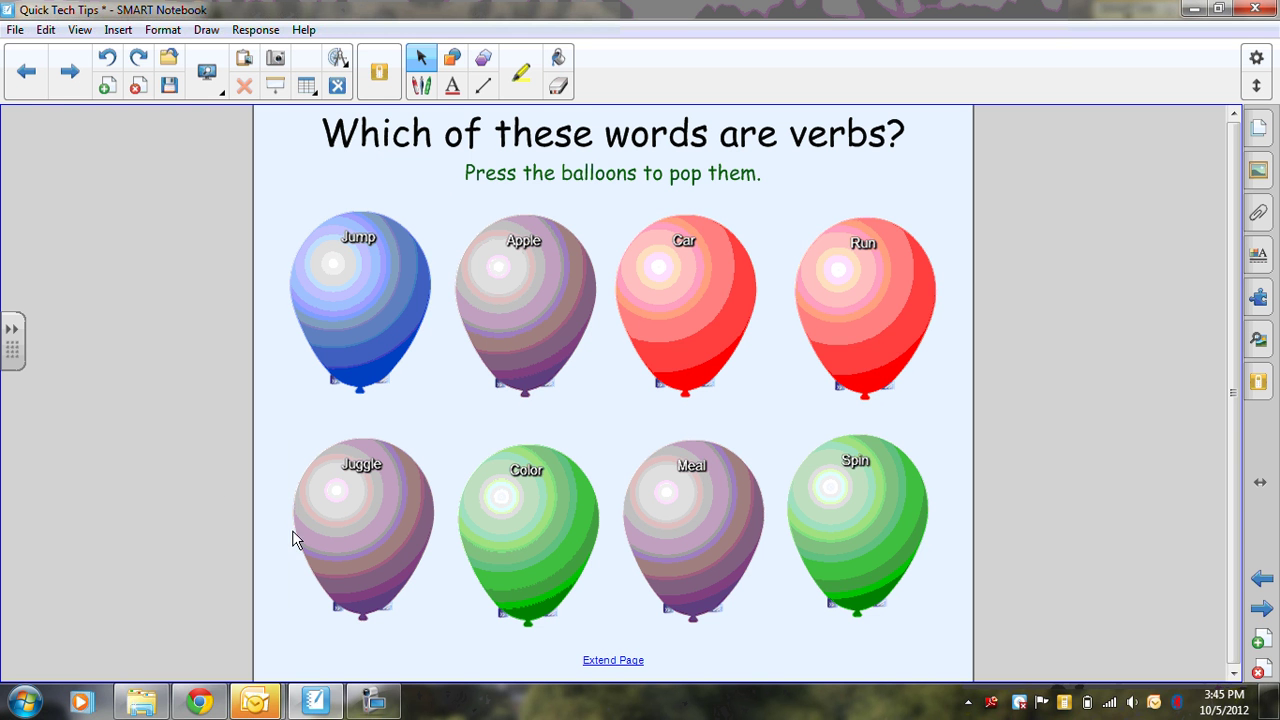
left_click(372, 300)
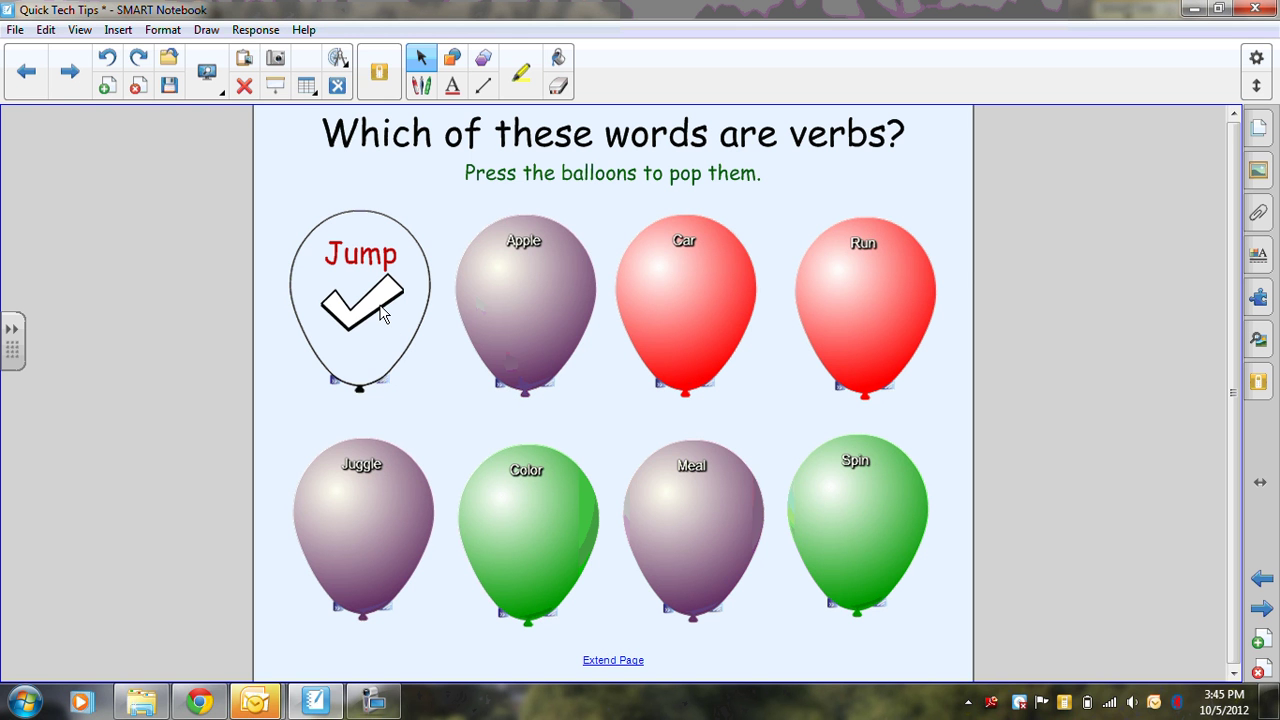
left_click(528, 306)
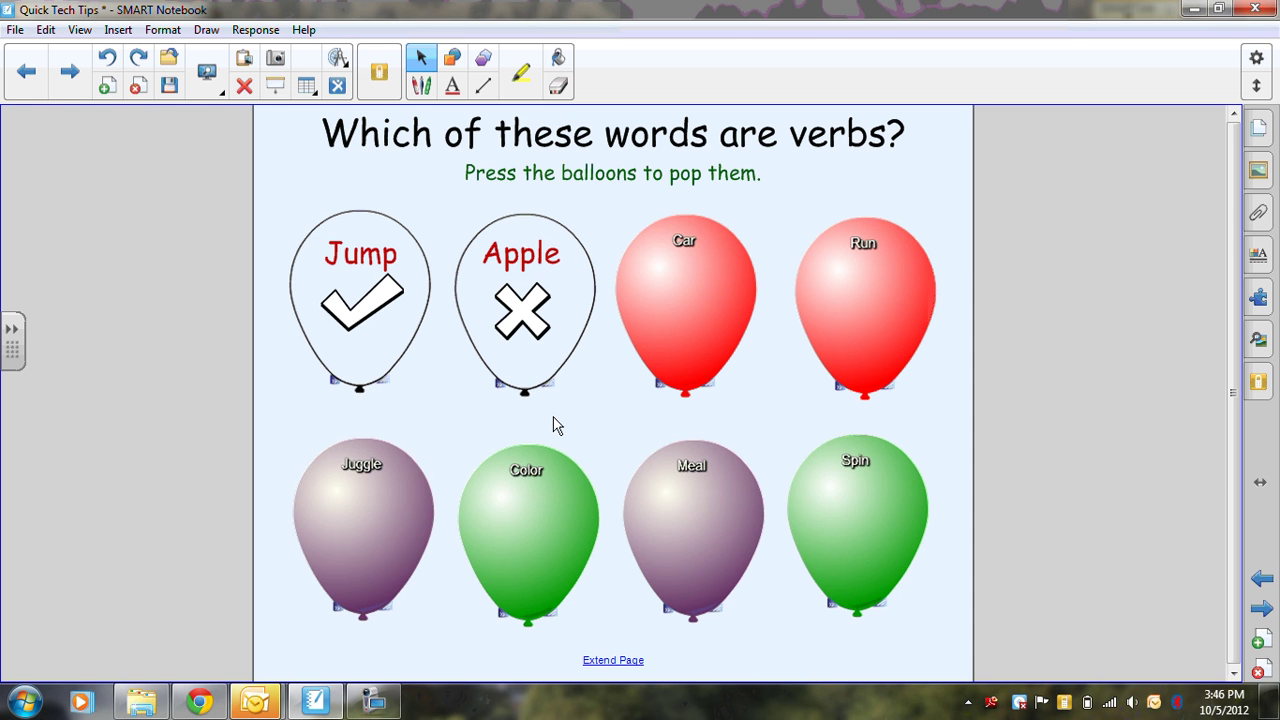
left_click(524, 366)
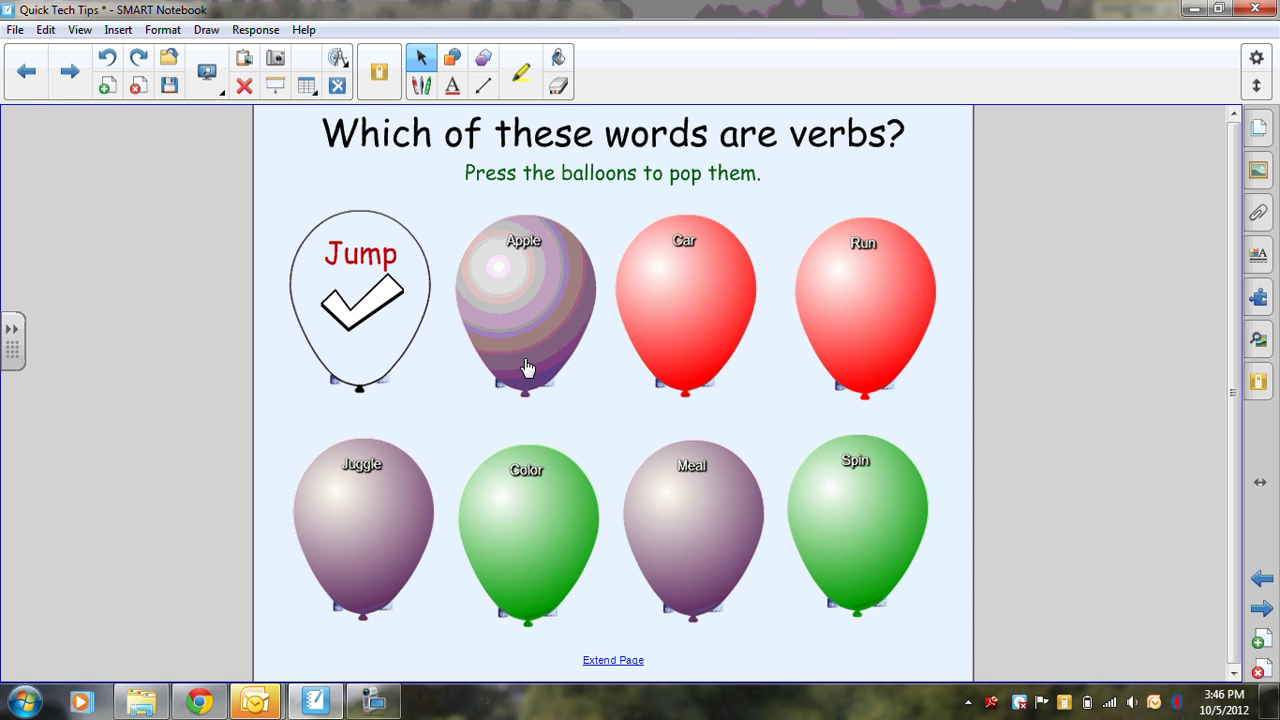
left_click(363, 358)
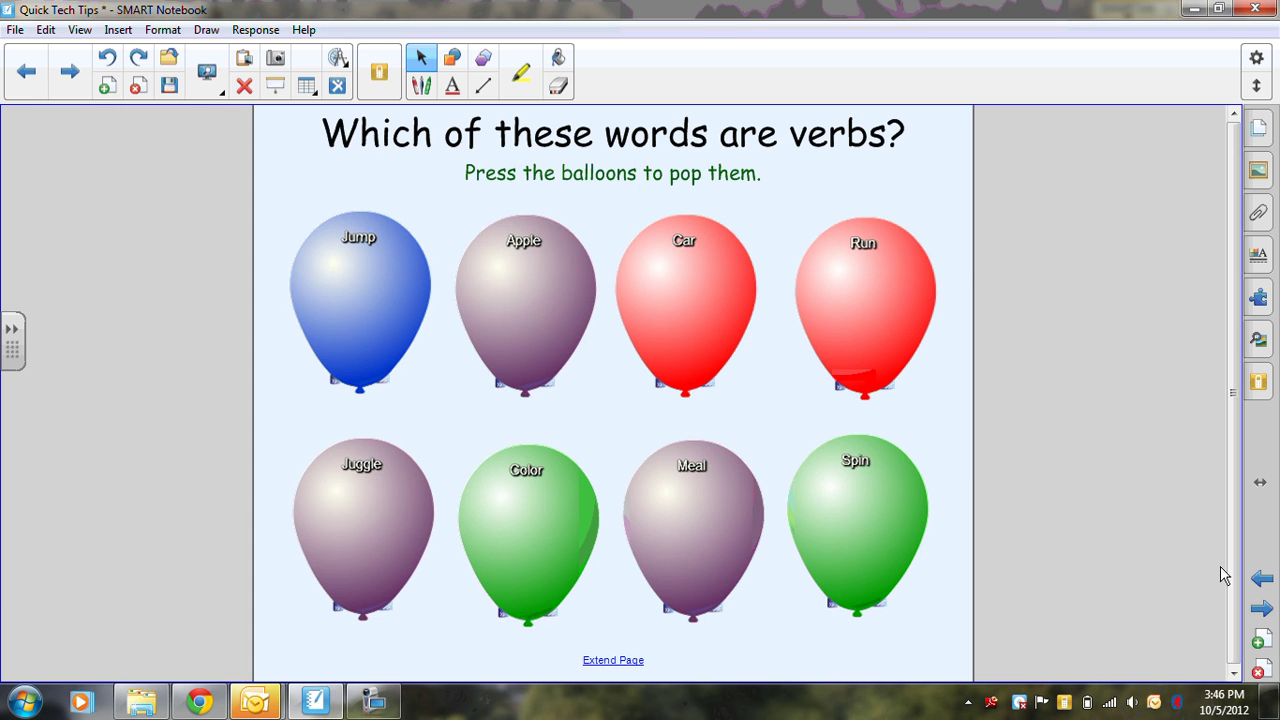
Add another blank page and list the Gallery's Interactive and Multimedia balloon items.
left_click(1261, 641)
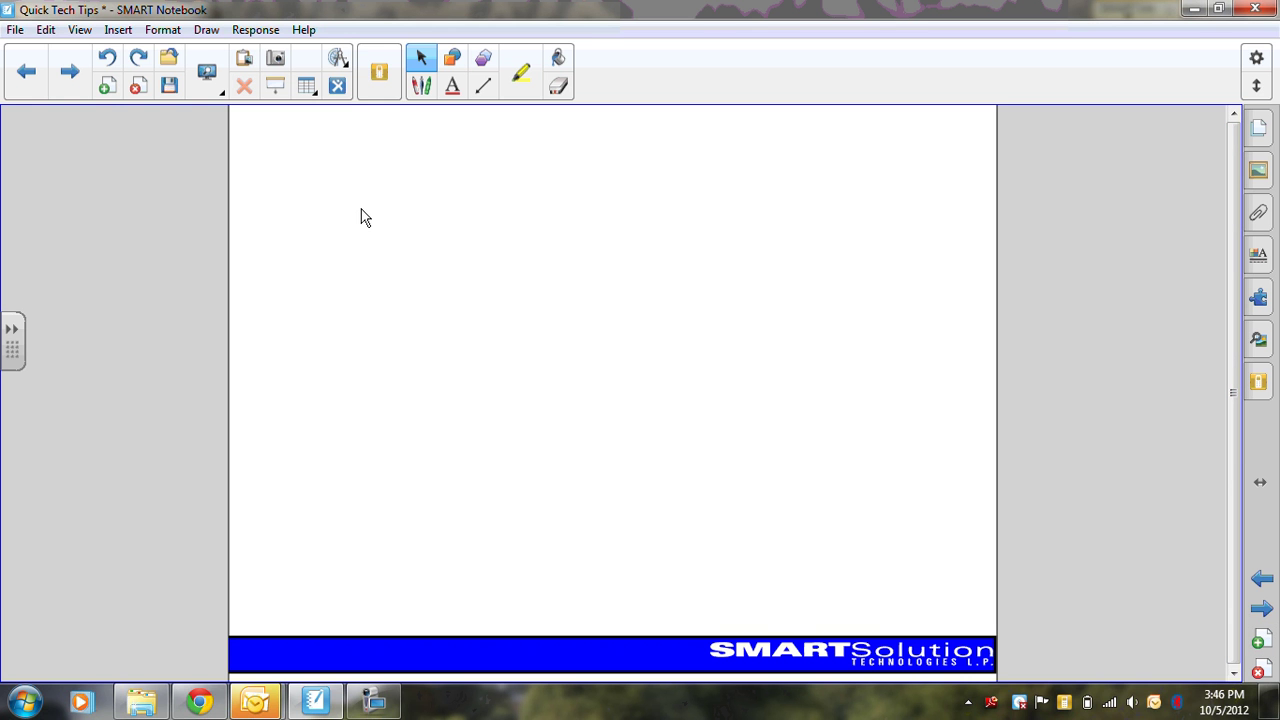
left_click(1260, 178)
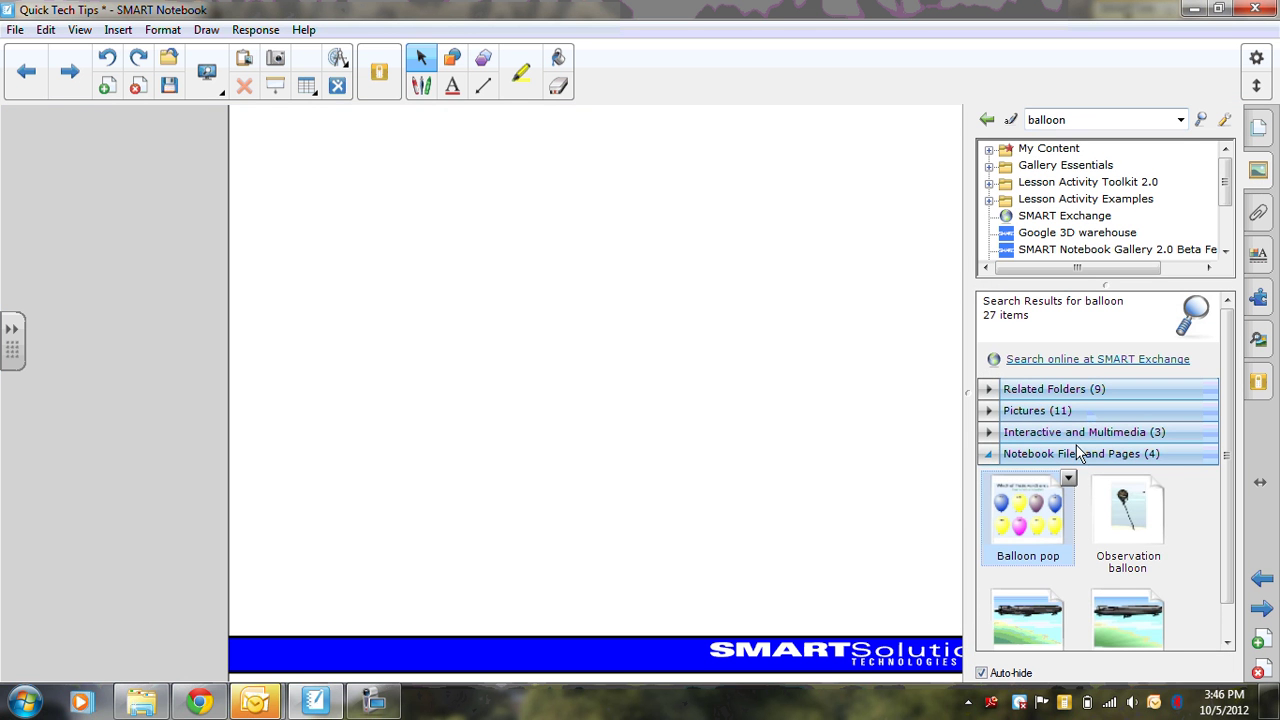
left_click(1038, 458)
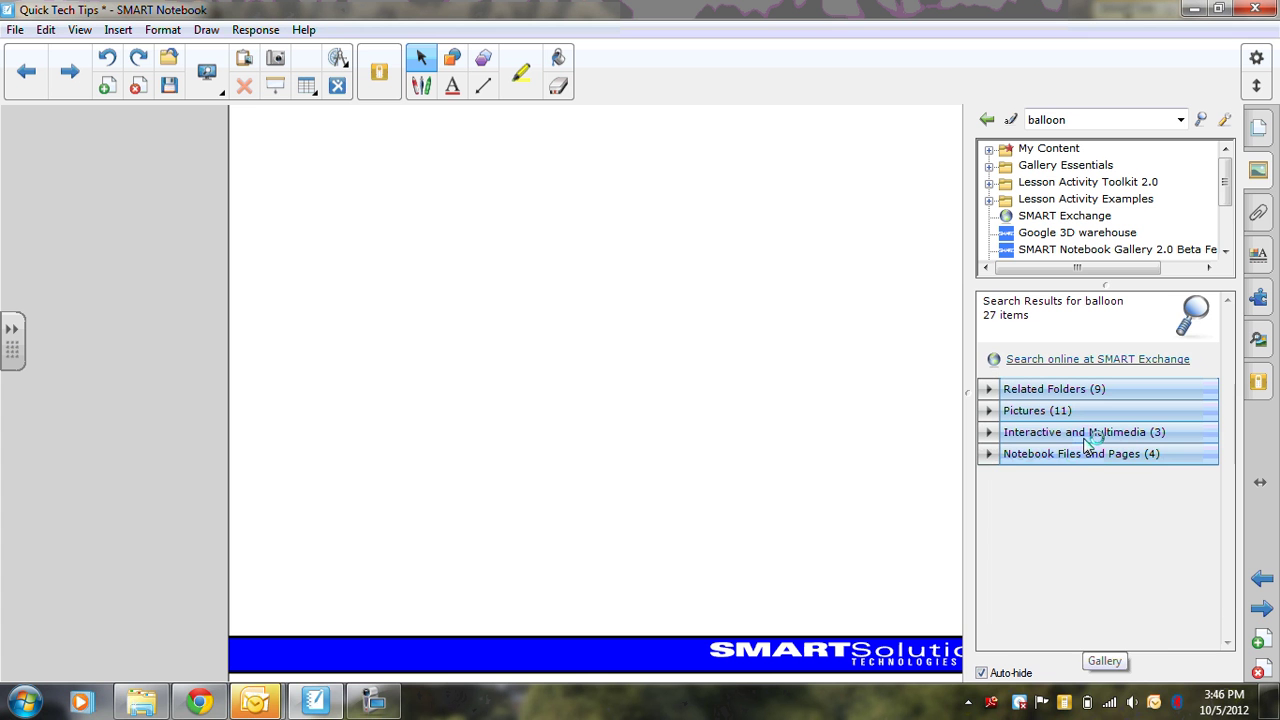
left_click(1085, 436)
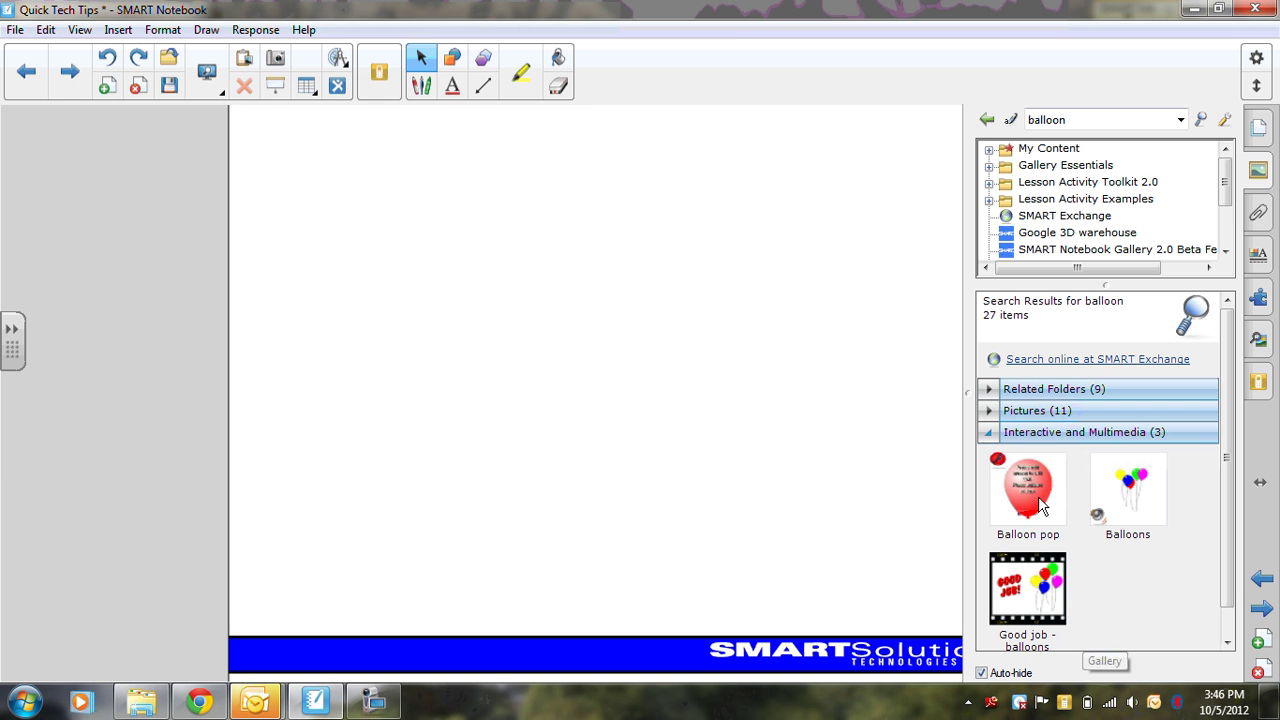
Place two Balloon pop balloons, test-pop the yellow one, then delete it.
left_click_drag(1039, 496, 537, 312)
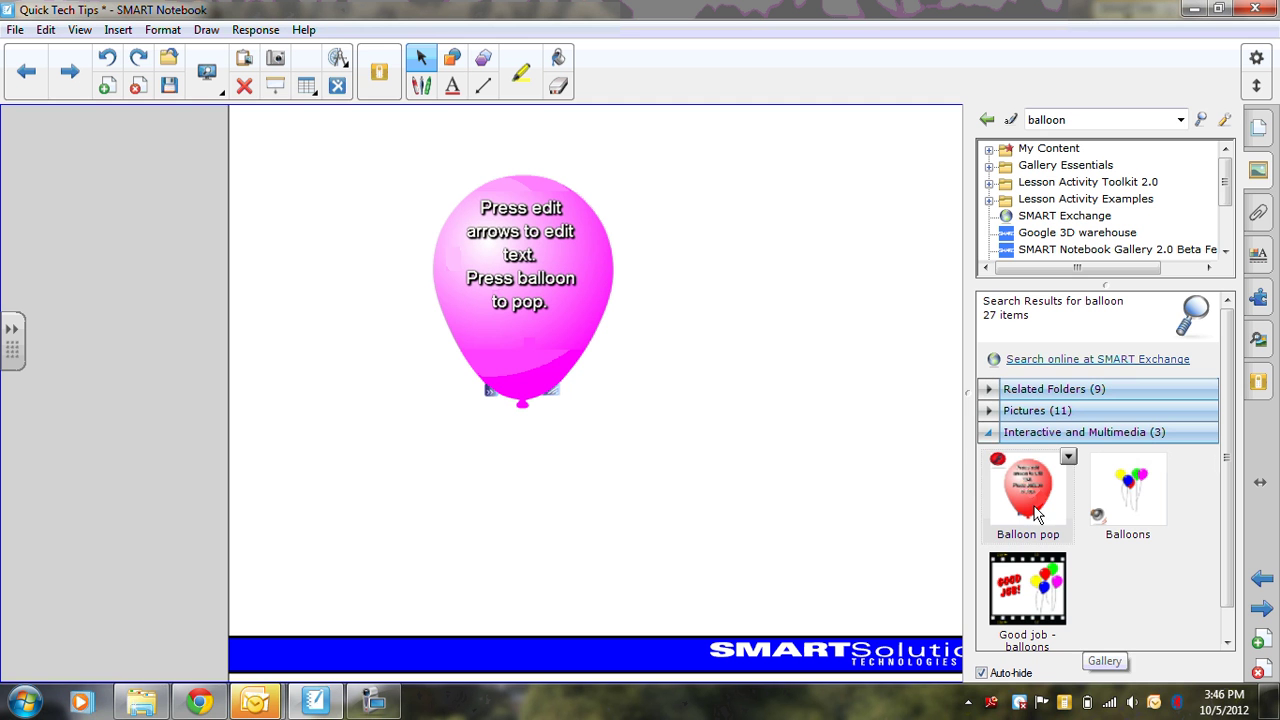
left_click_drag(1035, 512, 777, 322)
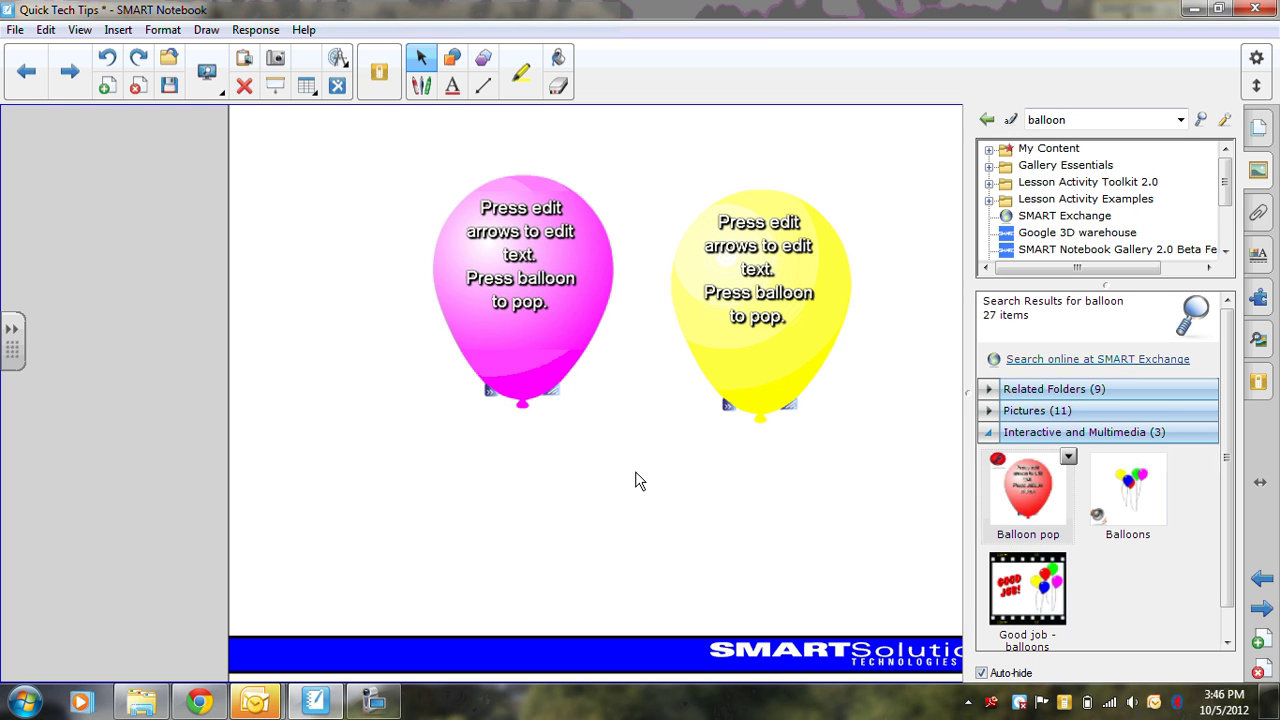
left_click(756, 280)
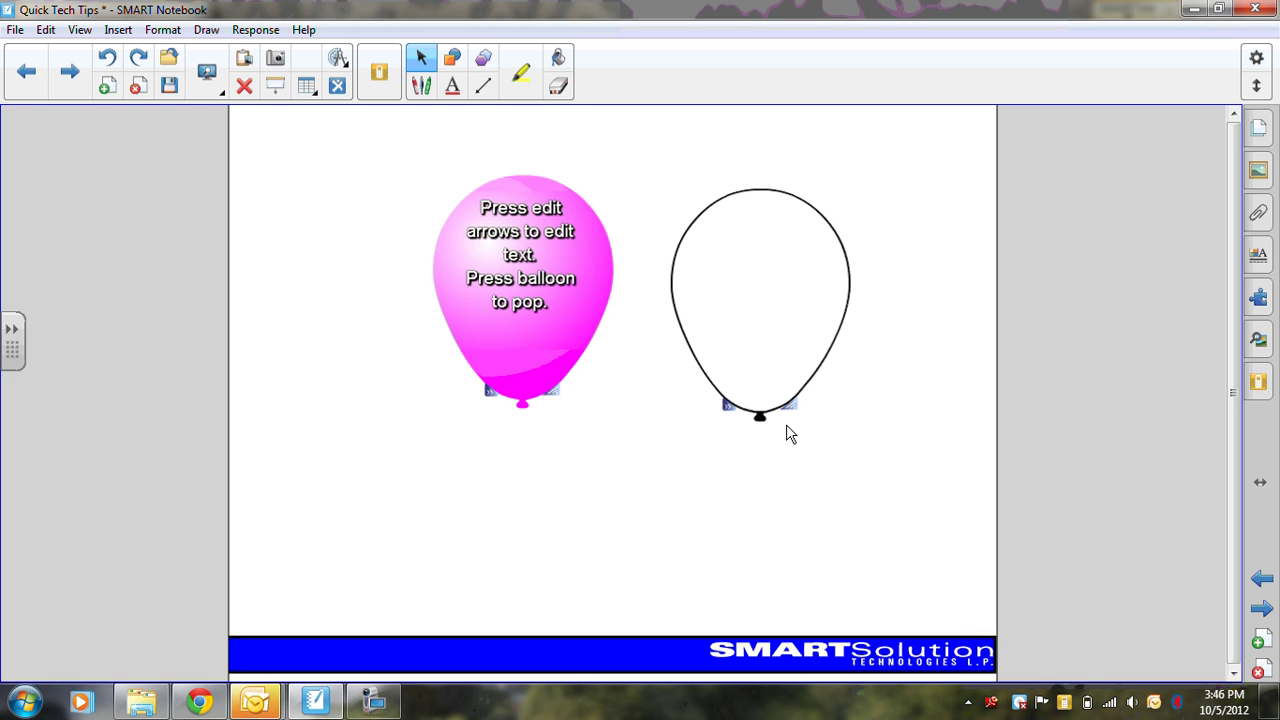
left_click(765, 320)
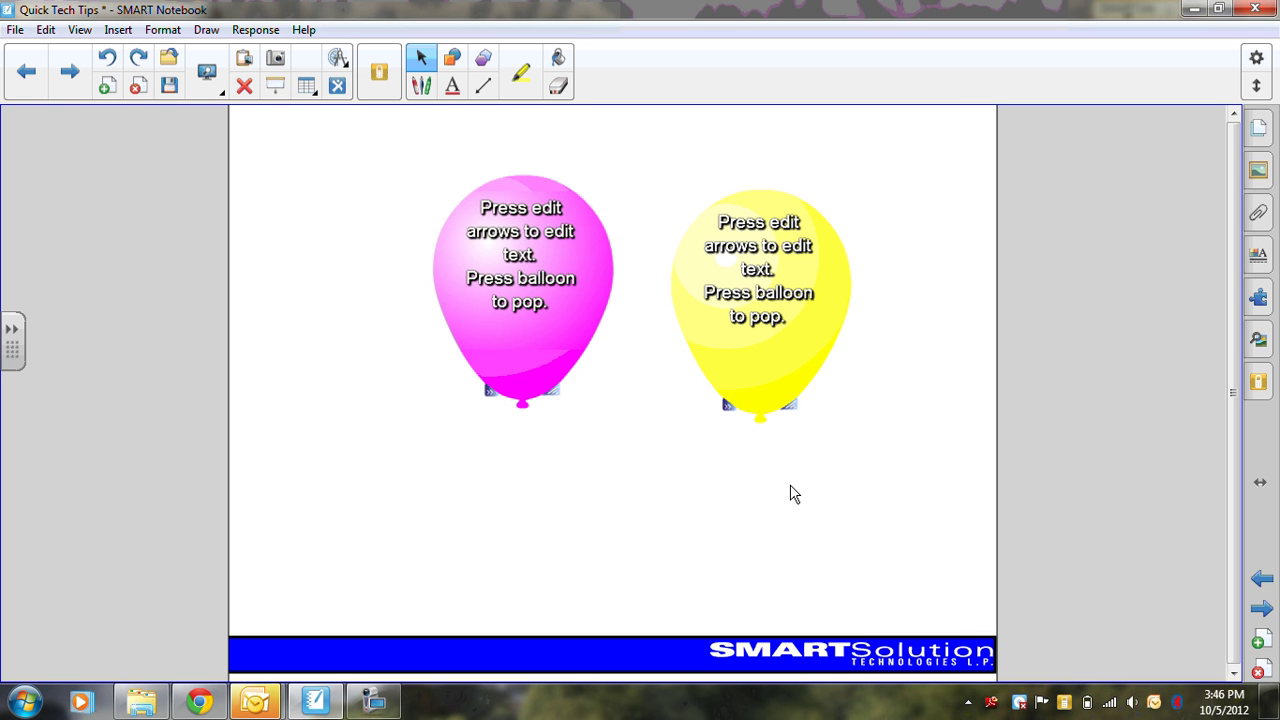
right_click(760, 291)
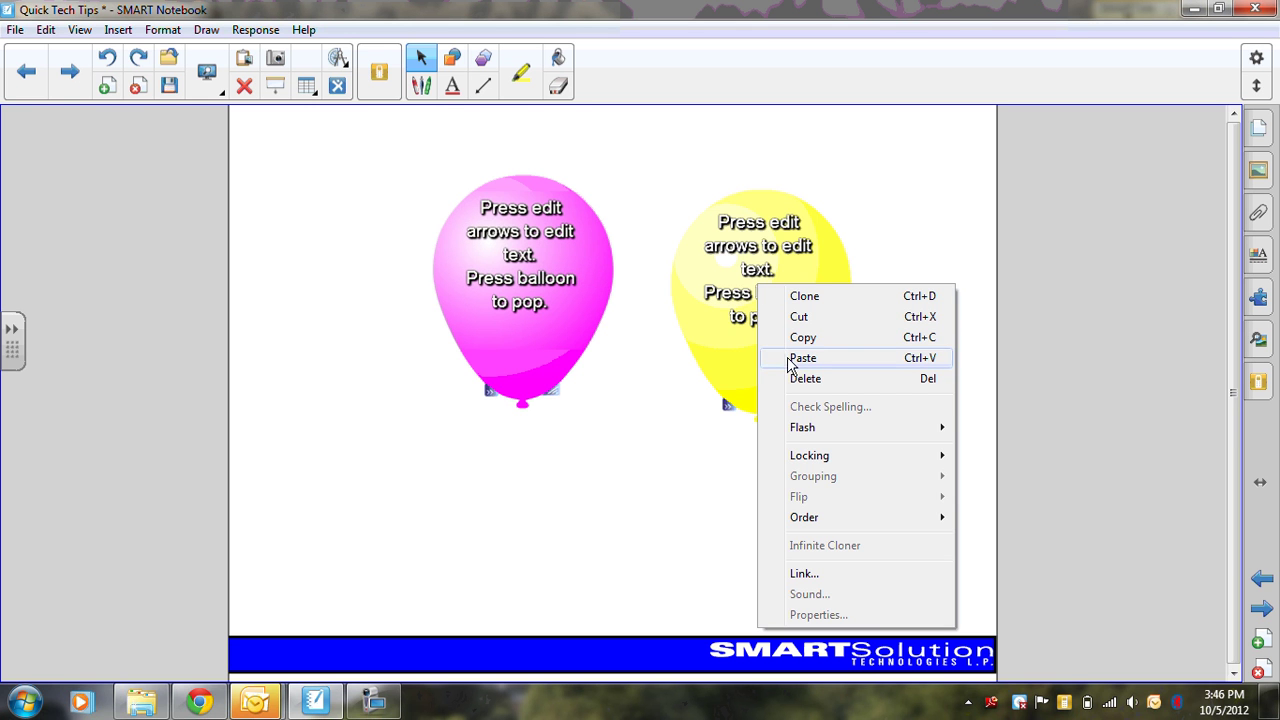
left_click(805, 384)
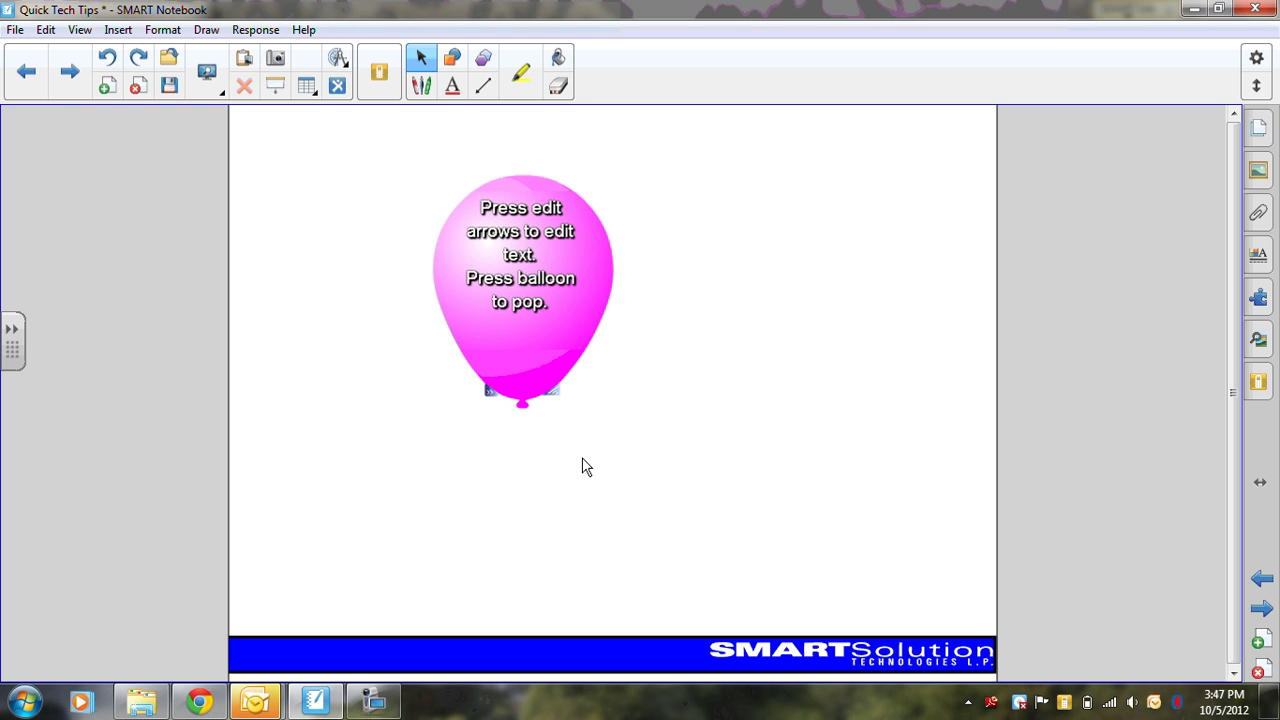
Enlarge the pink balloon from its corner, then bring it back slightly smaller.
left_click_drag(557, 400, 711, 617)
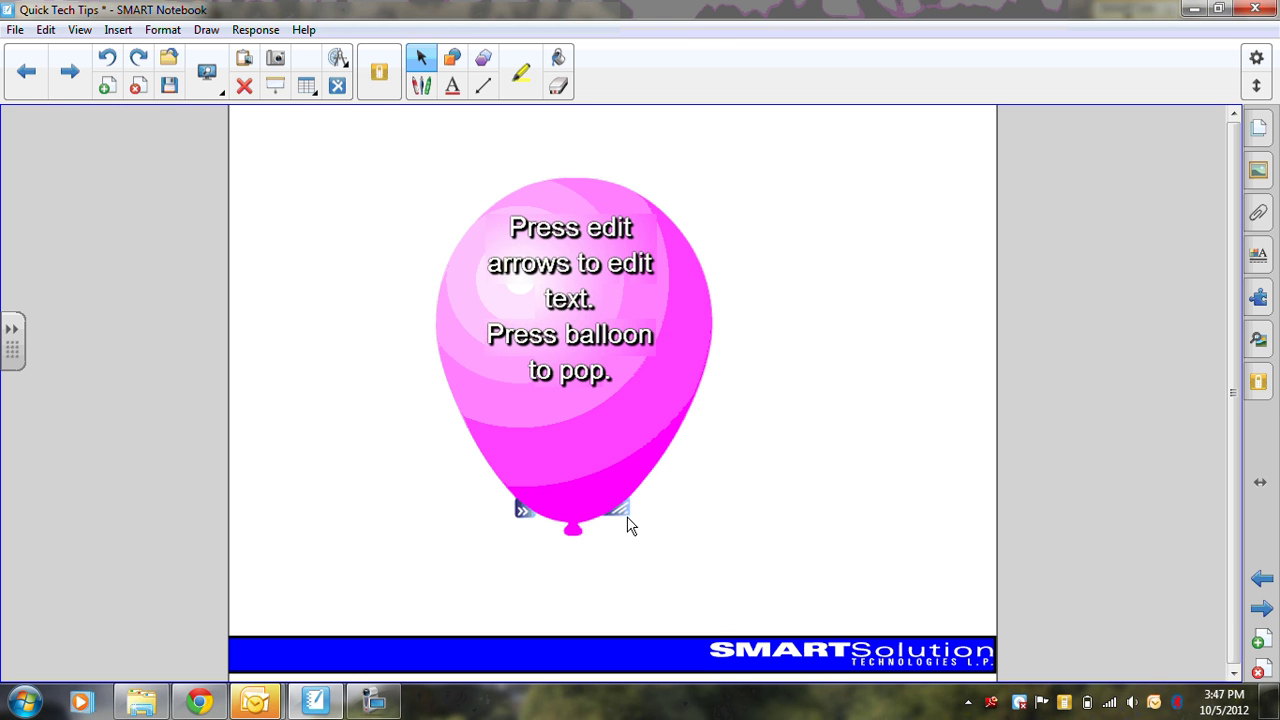
left_click_drag(621, 510, 690, 598)
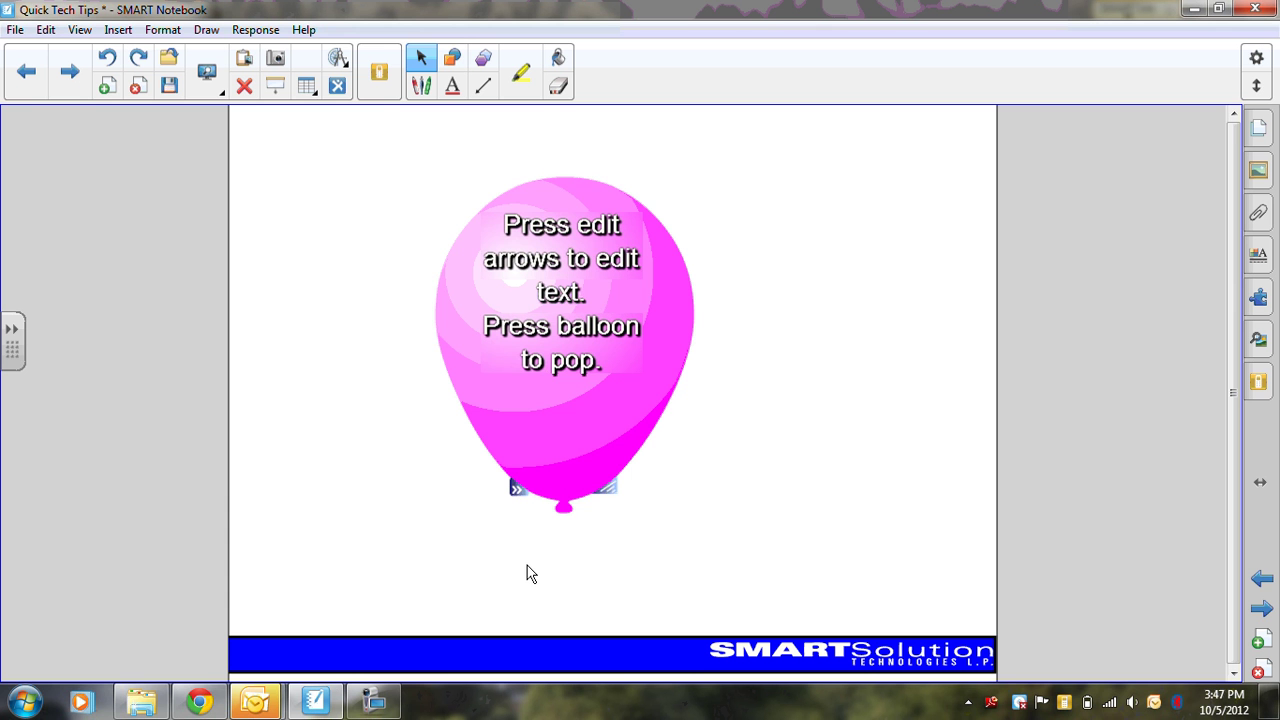
Replace the pink balloon's instruction text with '5+7=' and deselect it.
left_click(517, 487)
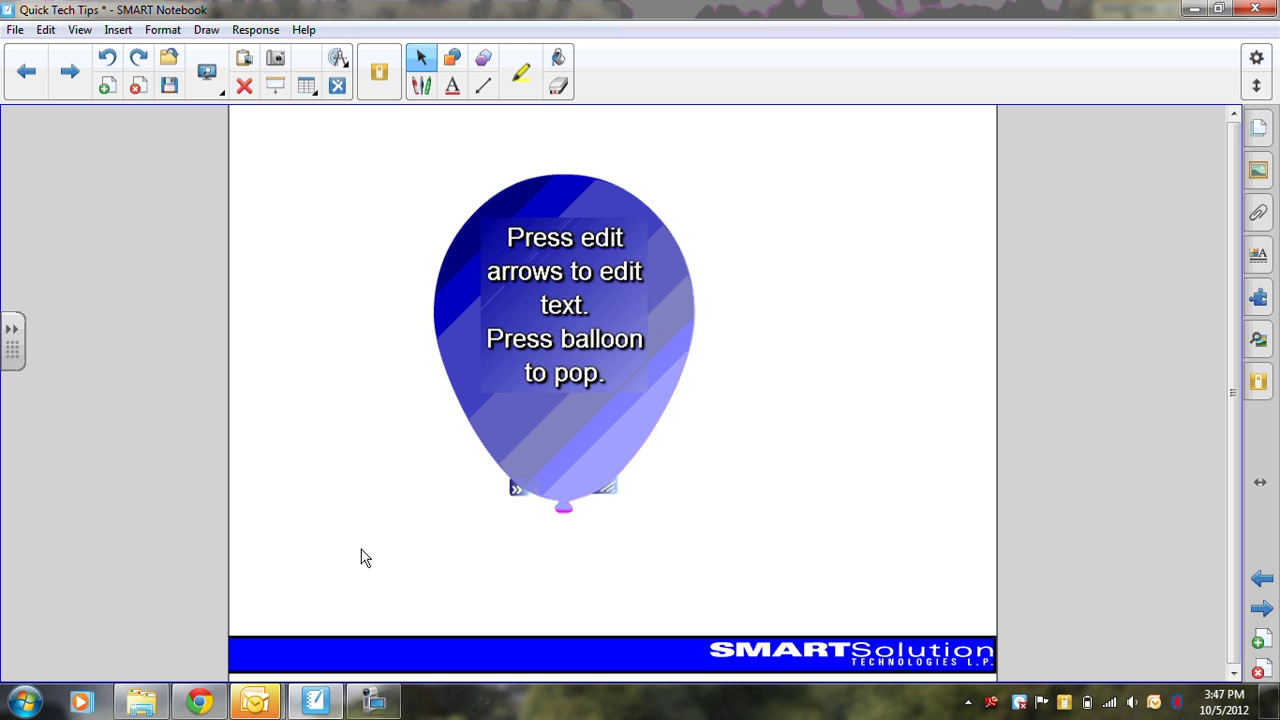
left_click(600, 375)
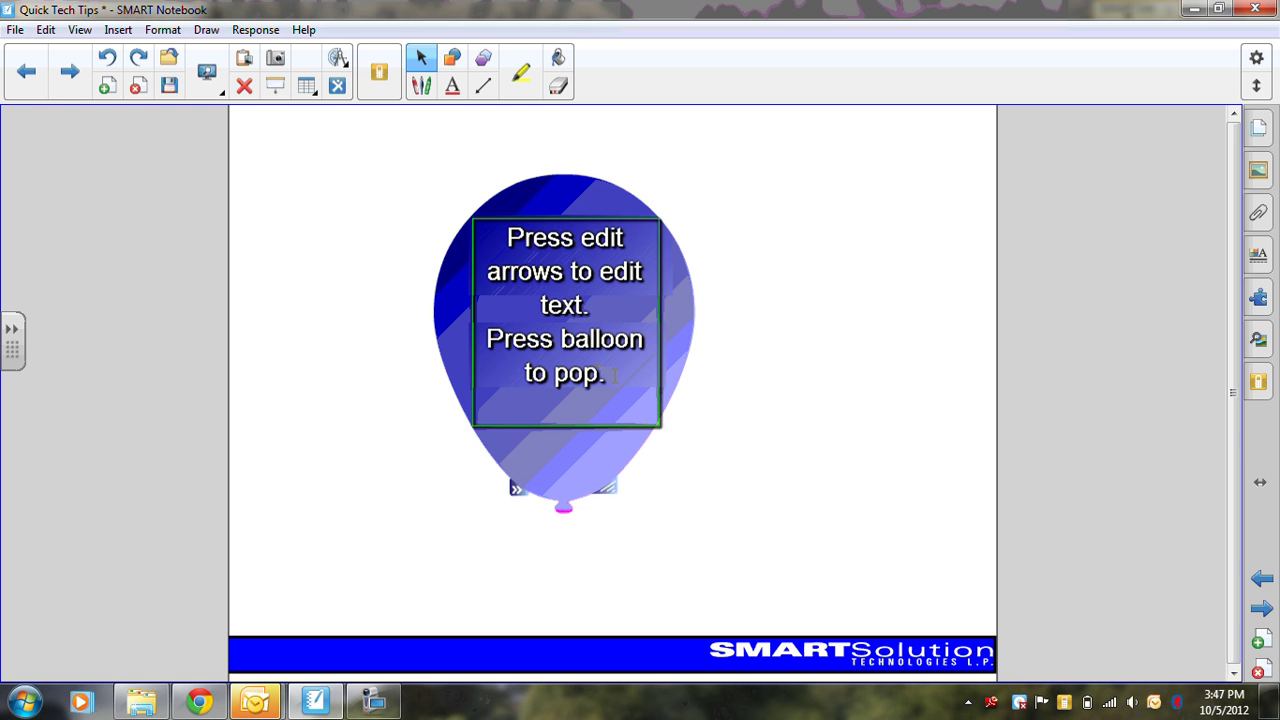
left_click_drag(612, 375, 495, 235)
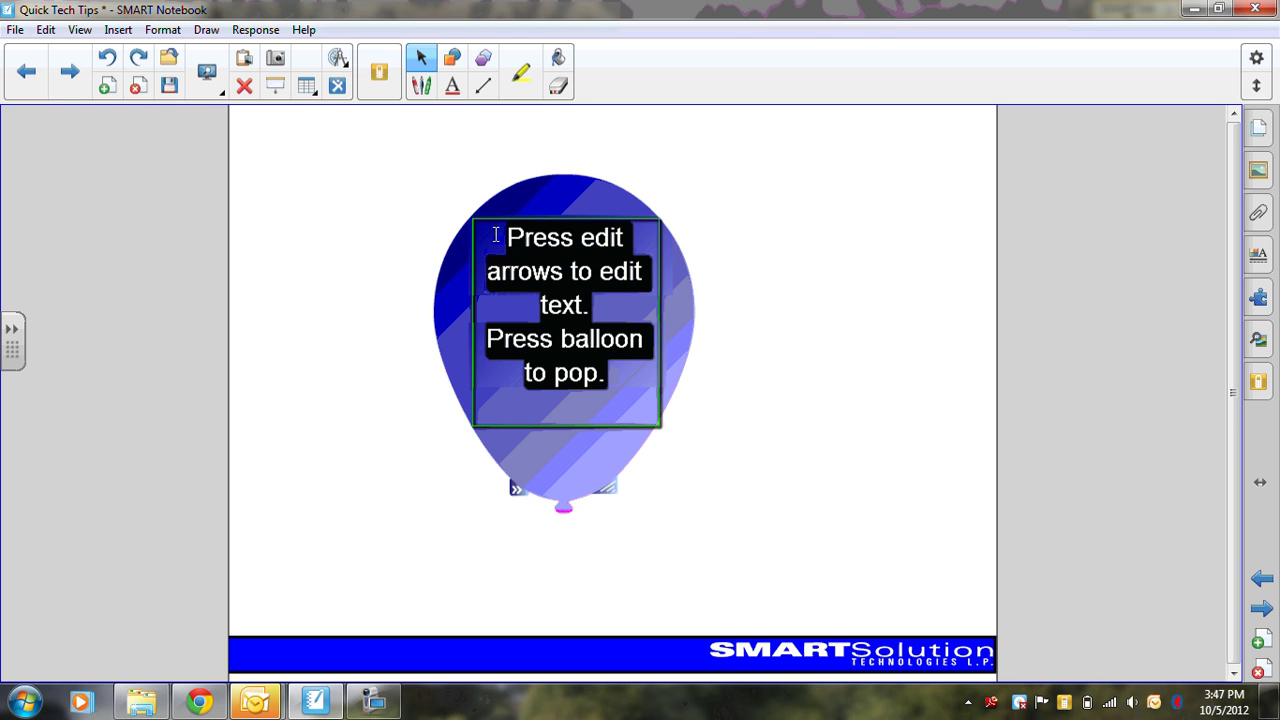
type("5+7")
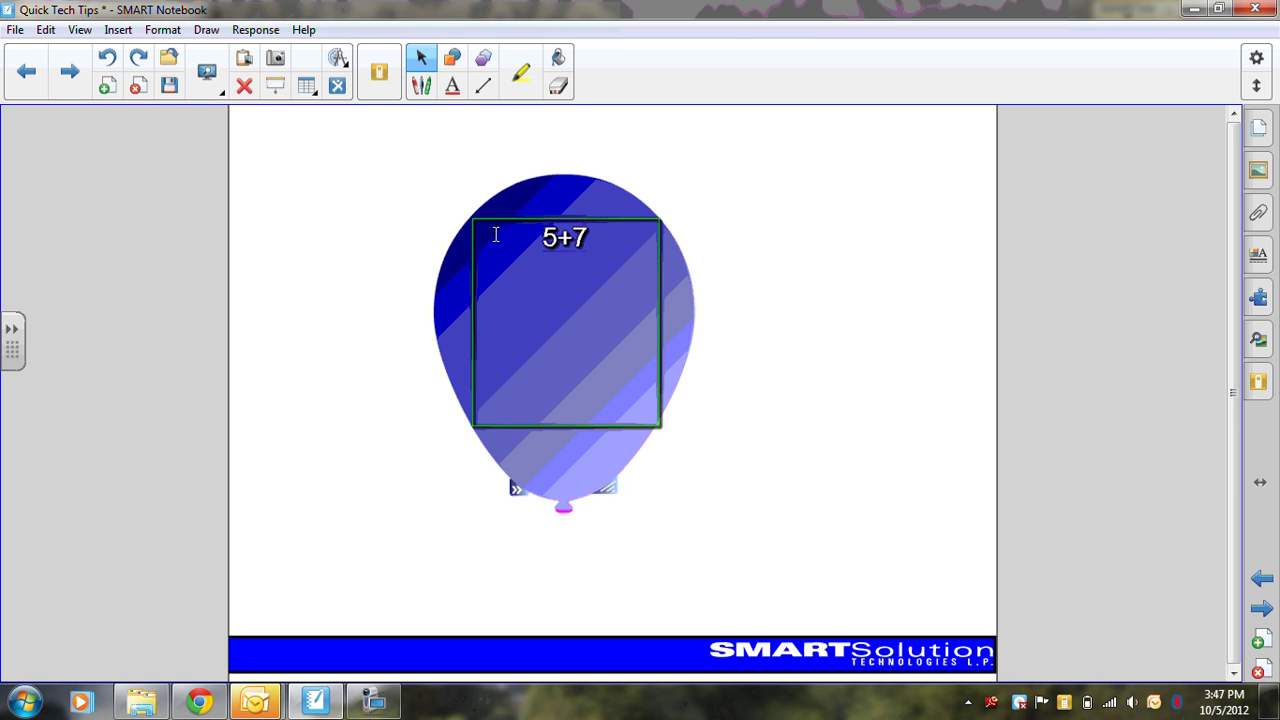
type("=")
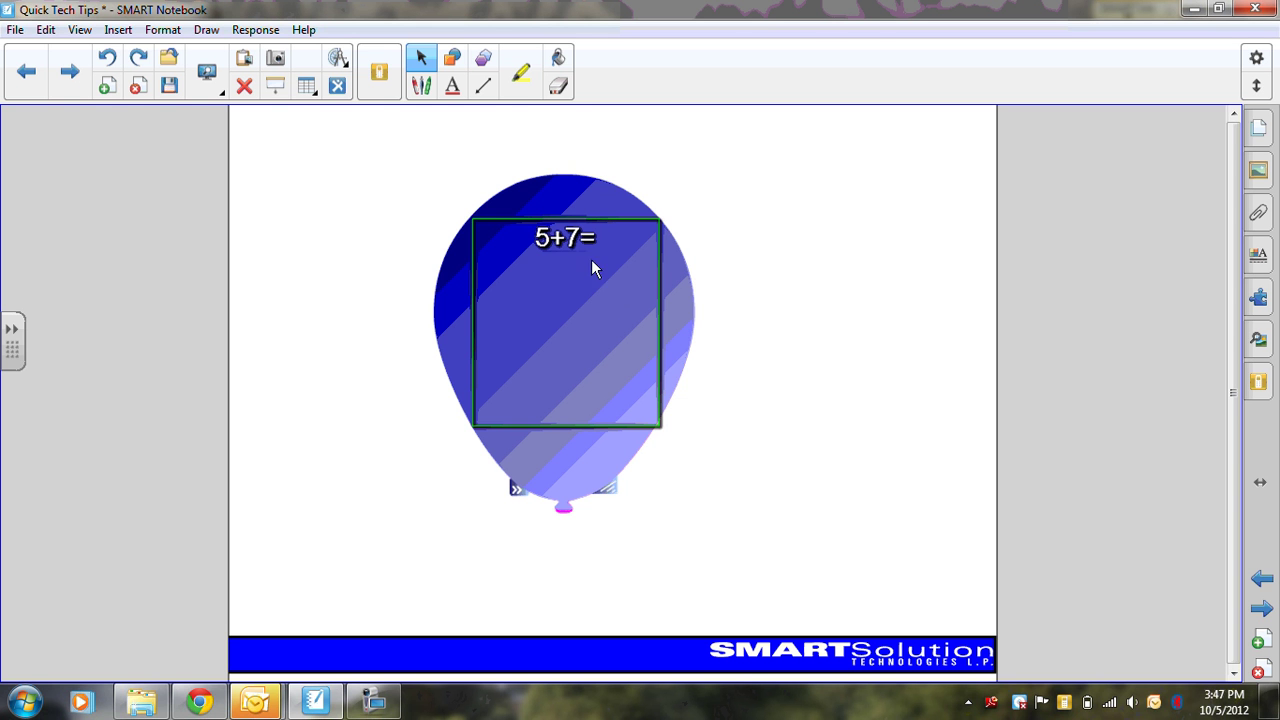
left_click(537, 240)
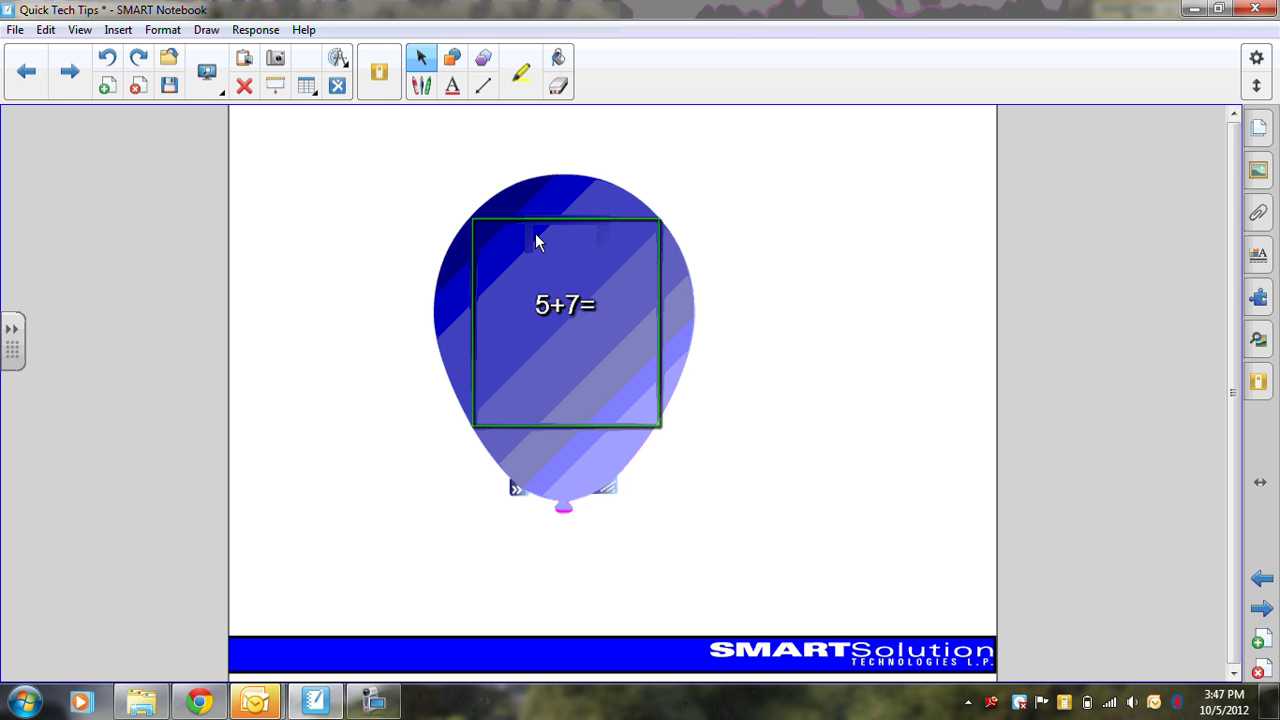
left_click(766, 389)
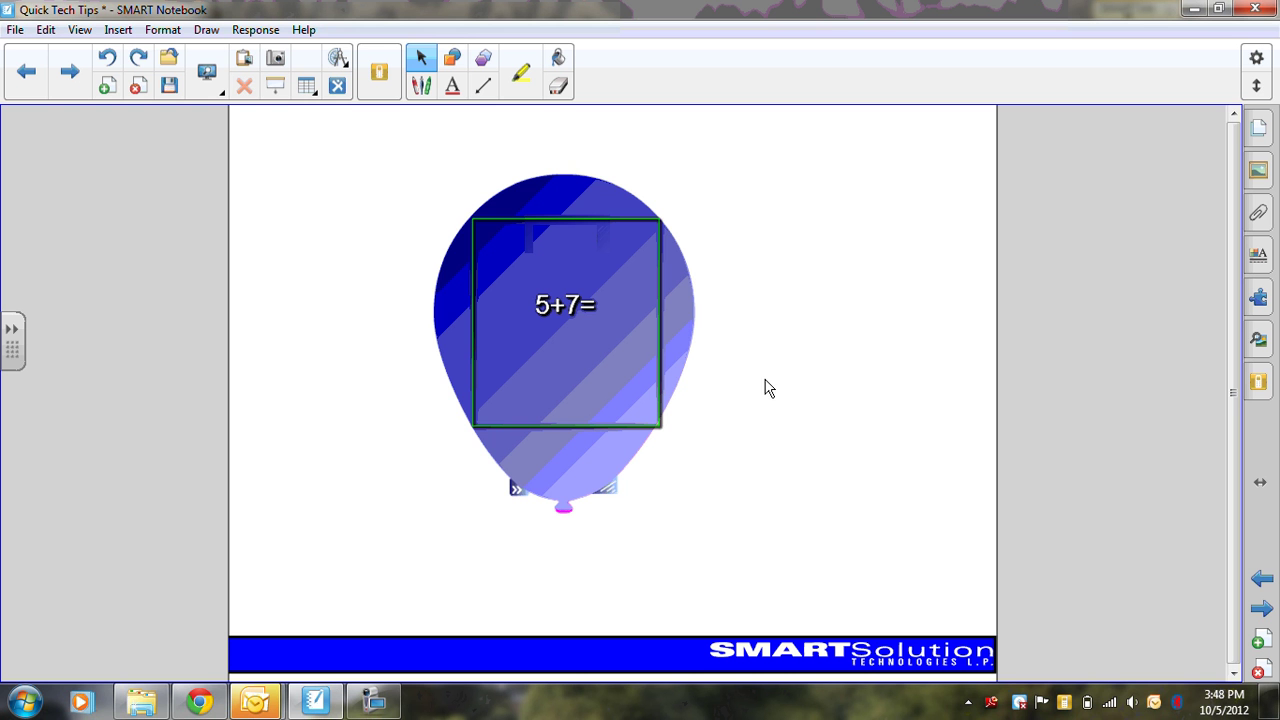
Exit edit mode, then test-pop the 5+7= balloon and reinflate it.
left_click(512, 493)
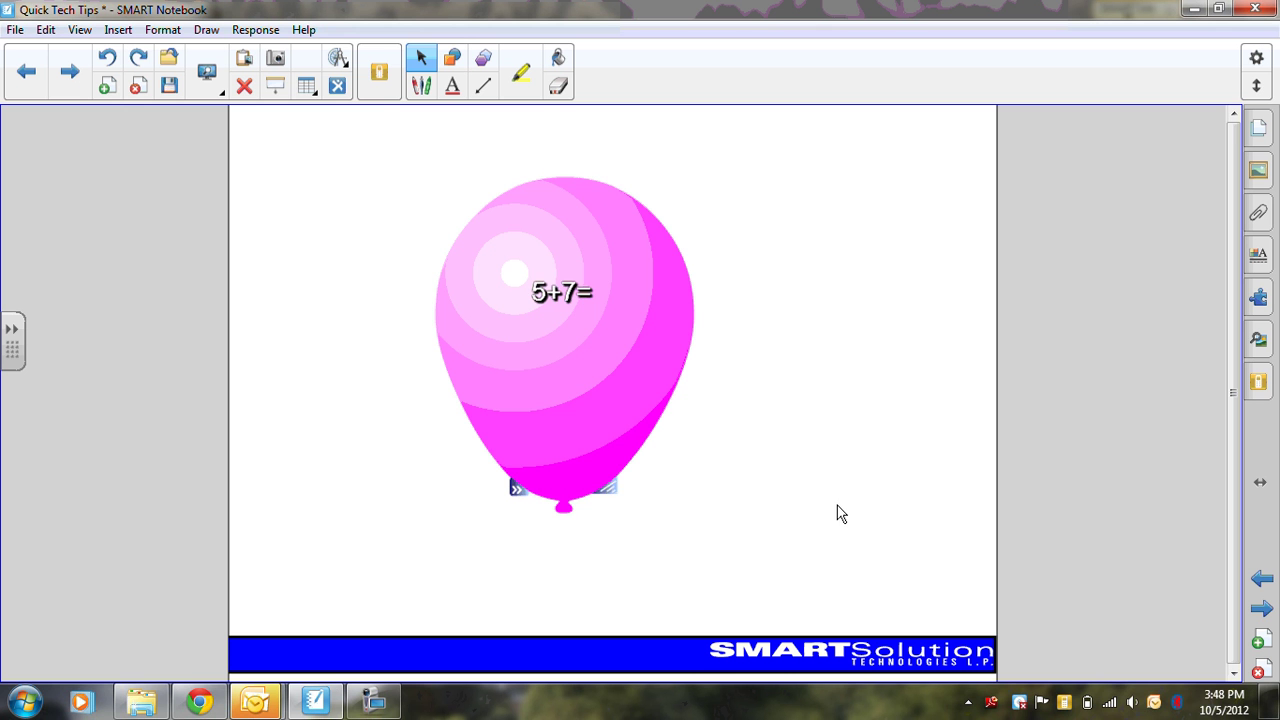
left_click(568, 362)
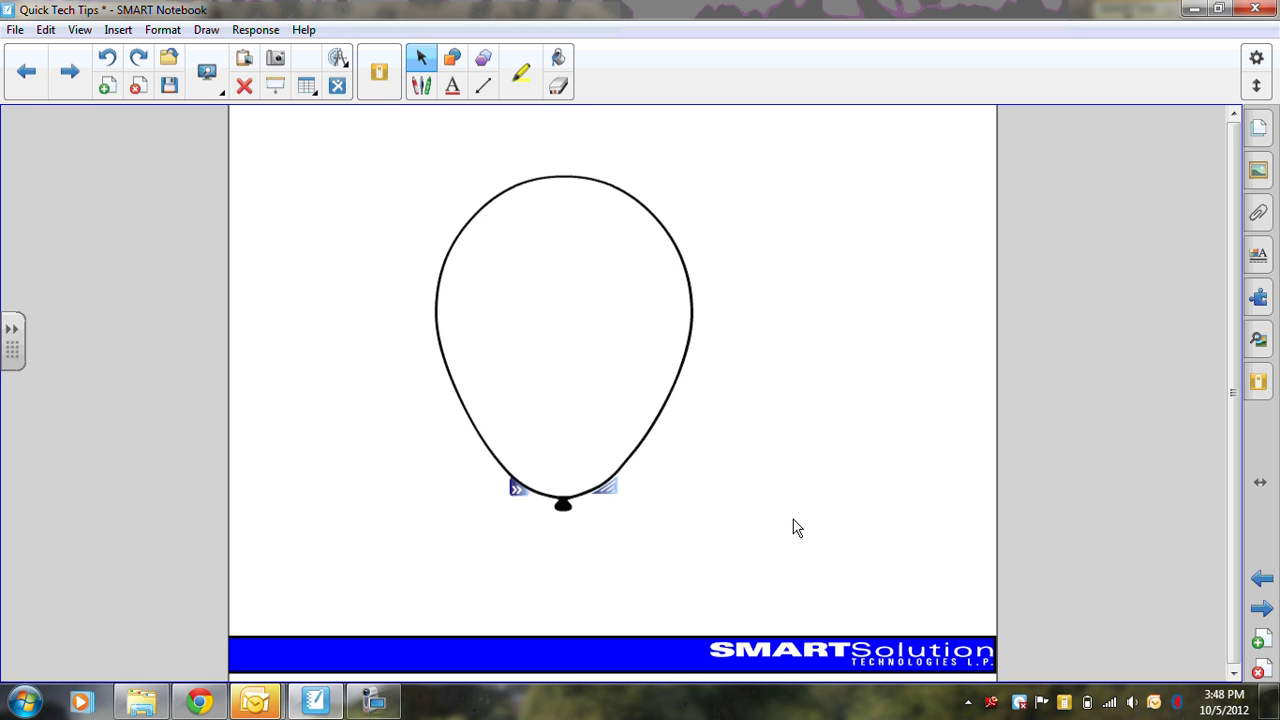
left_click(591, 364)
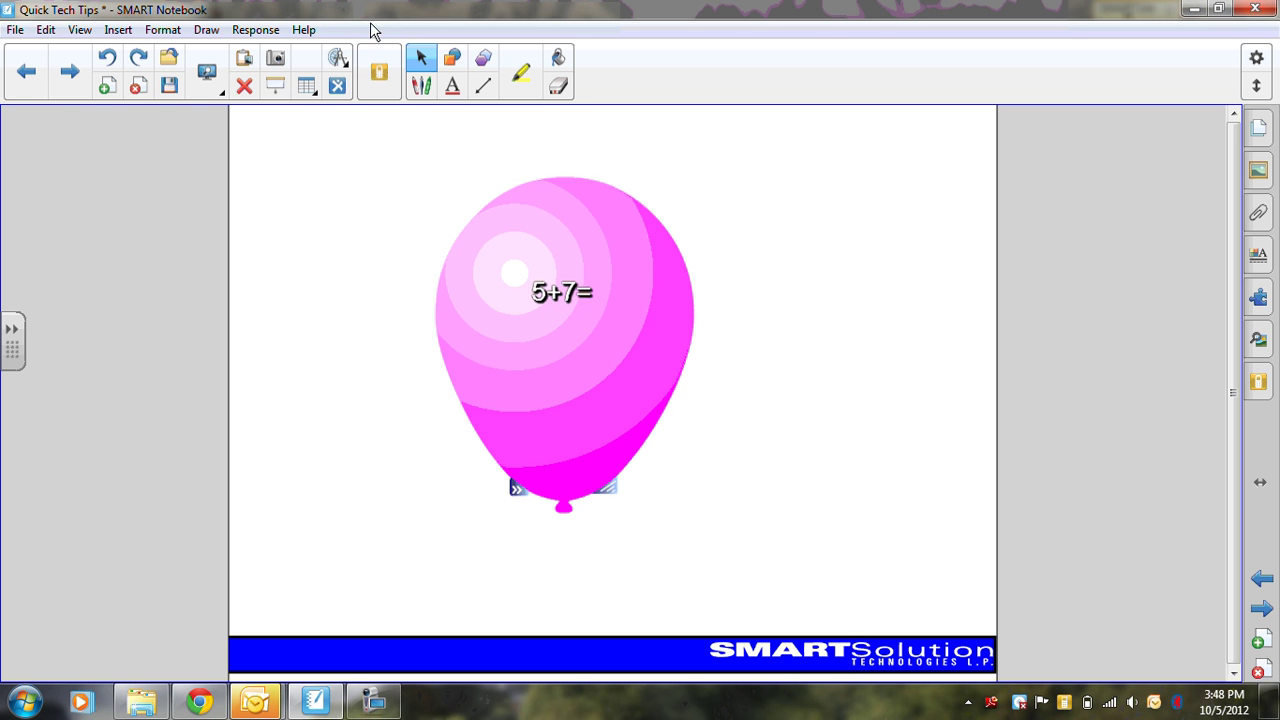
Handwrite '12' in green crayon next to the 5+7= balloon.
left_click(420, 87)
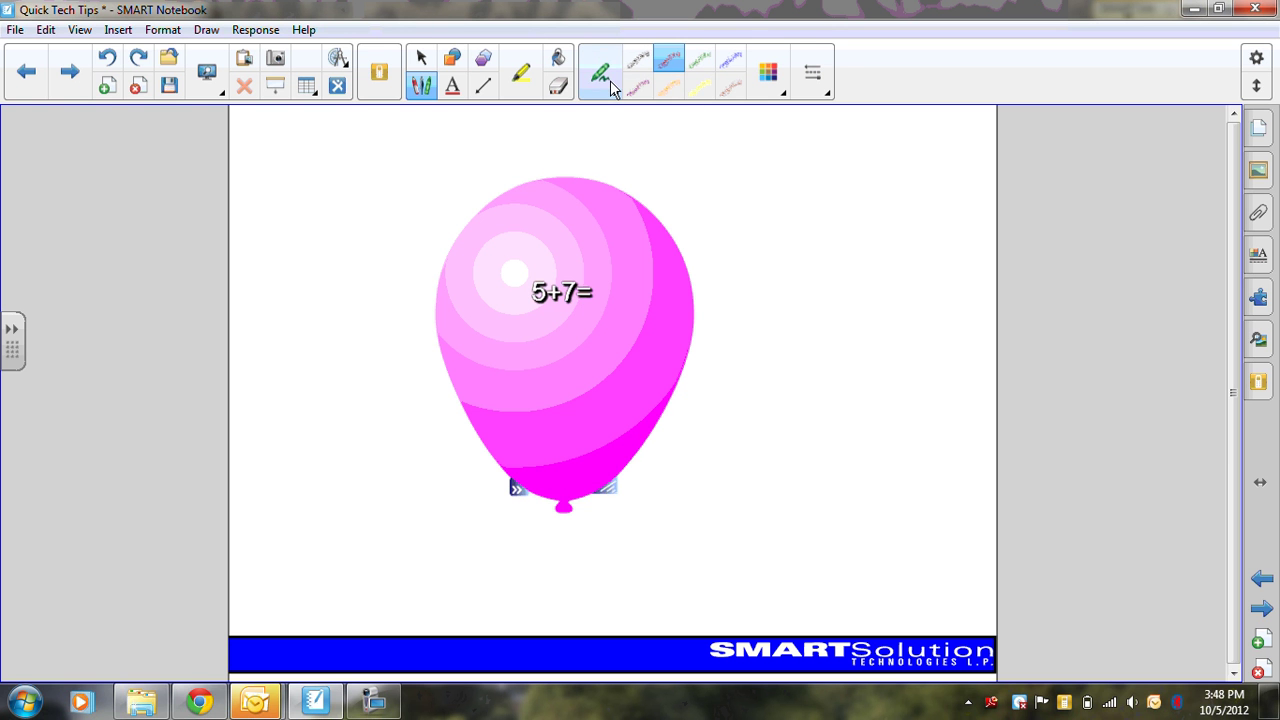
left_click(700, 62)
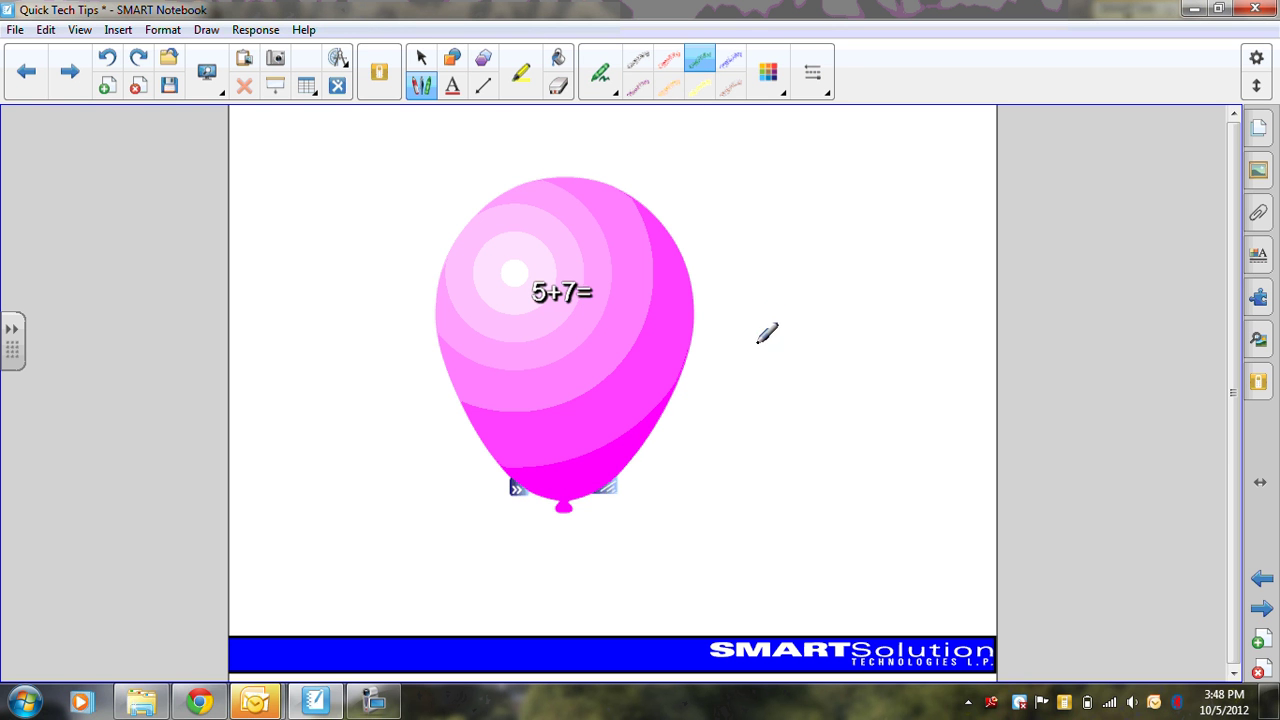
left_click_drag(747, 249, 741, 334)
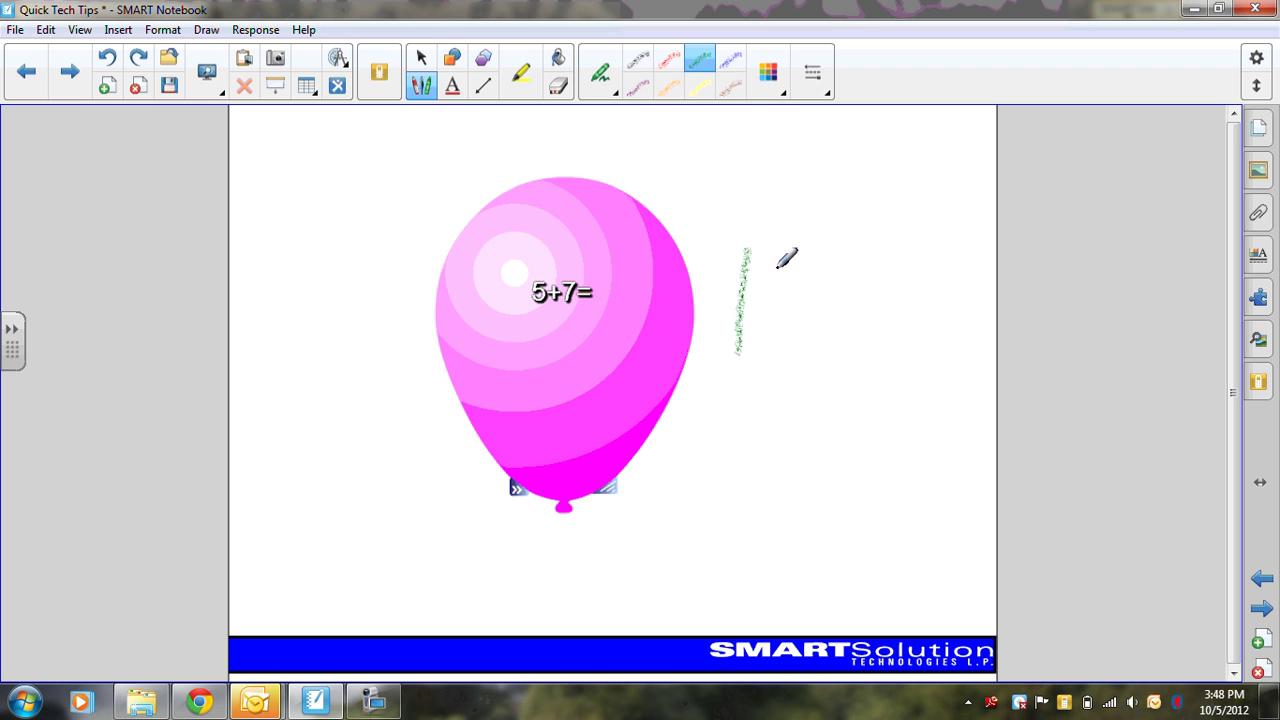
mouse_move(762, 266)
left_mouse_down()
mouse_move(771, 336)
mouse_move(836, 328)
left_mouse_up()
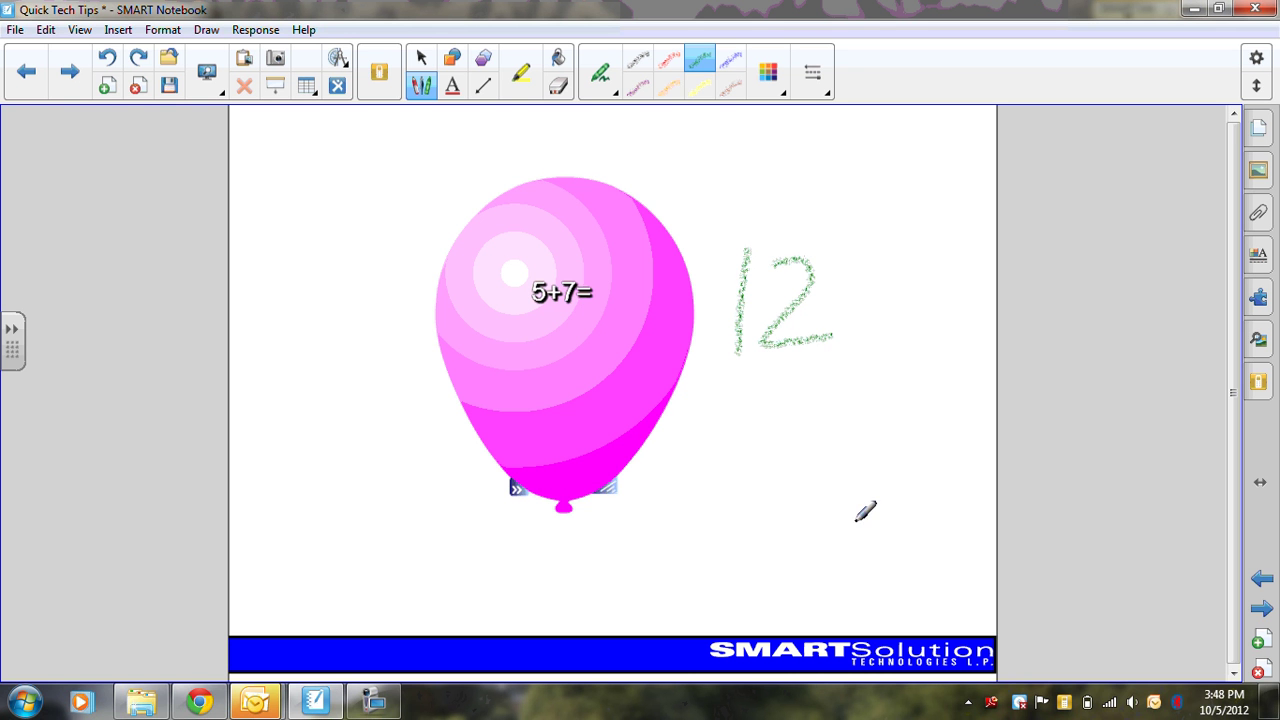
left_click(421, 57)
Move the handwritten 12 onto the balloon just below 5+7=.
left_click(741, 282)
mouse_move(741, 282)
left_mouse_down()
mouse_move(760, 349)
mouse_move(774, 314)
mouse_move(760, 363)
mouse_move(785, 365)
left_mouse_up()
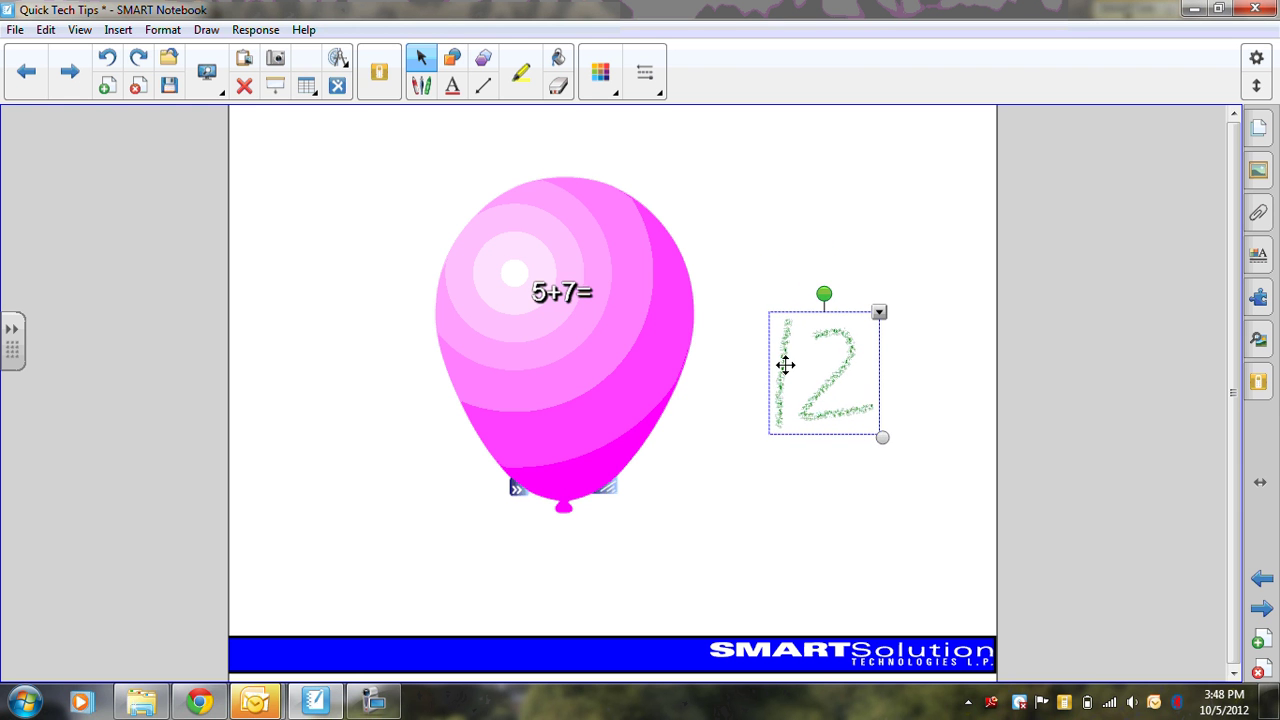
left_click_drag(785, 365, 541, 359)
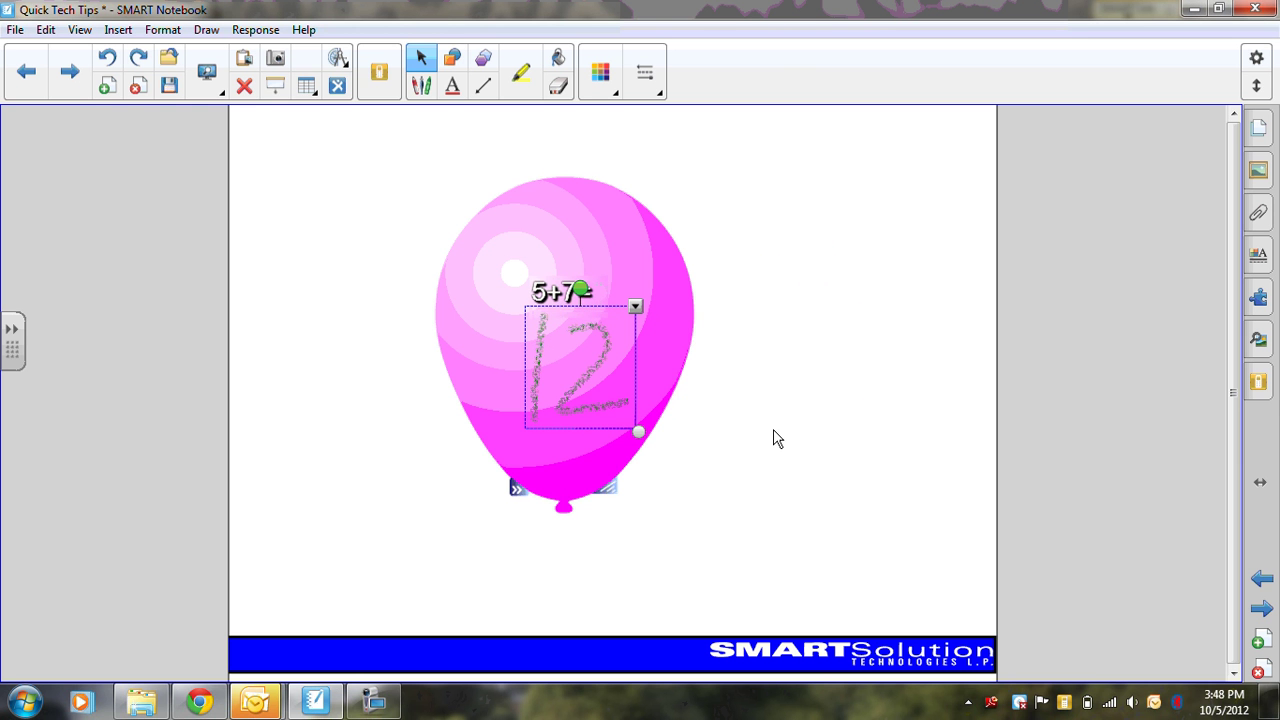
left_click(758, 391)
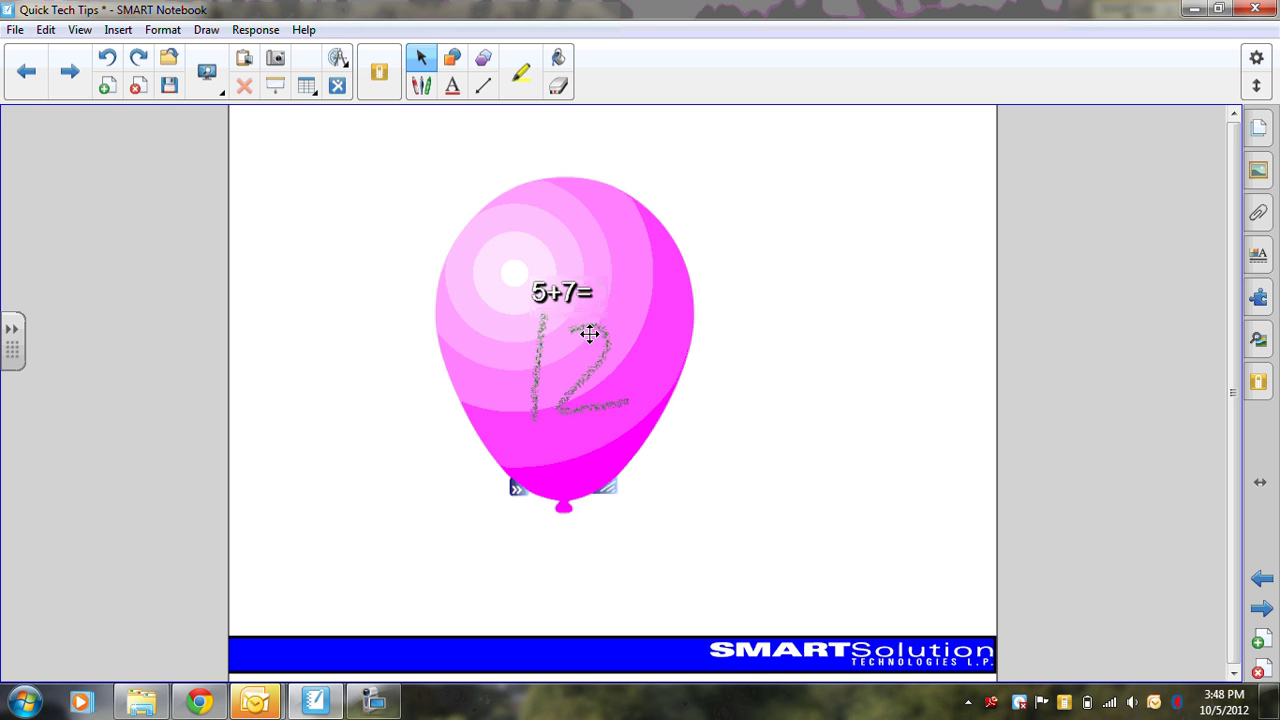
left_click_drag(590, 334, 578, 332)
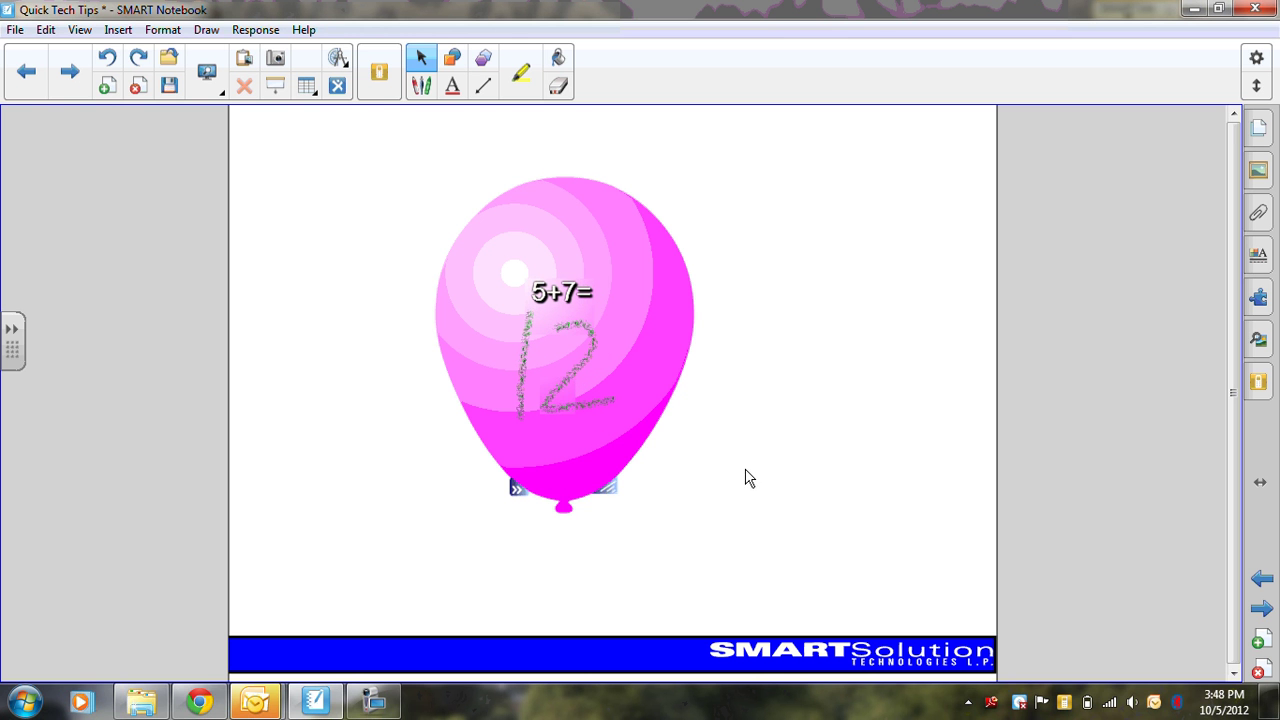
Send the 12 to back and bring the balloon to front to hide it.
left_click(570, 374)
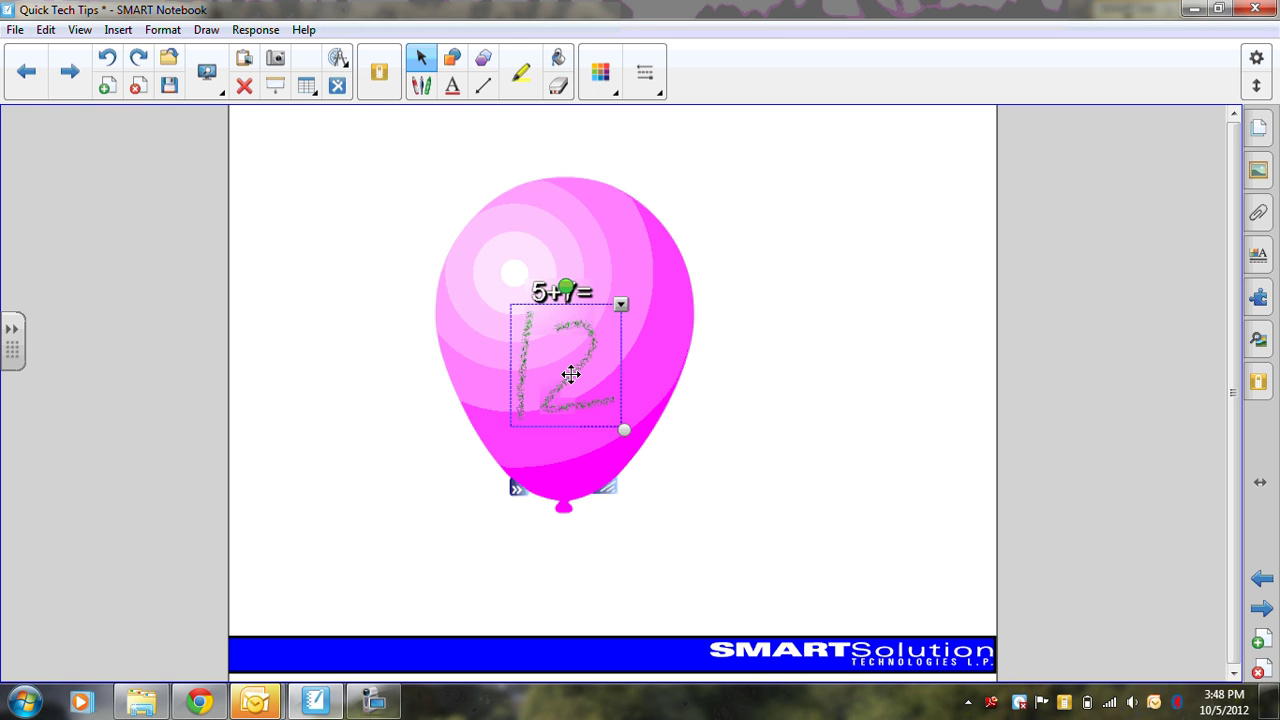
left_click(620, 303)
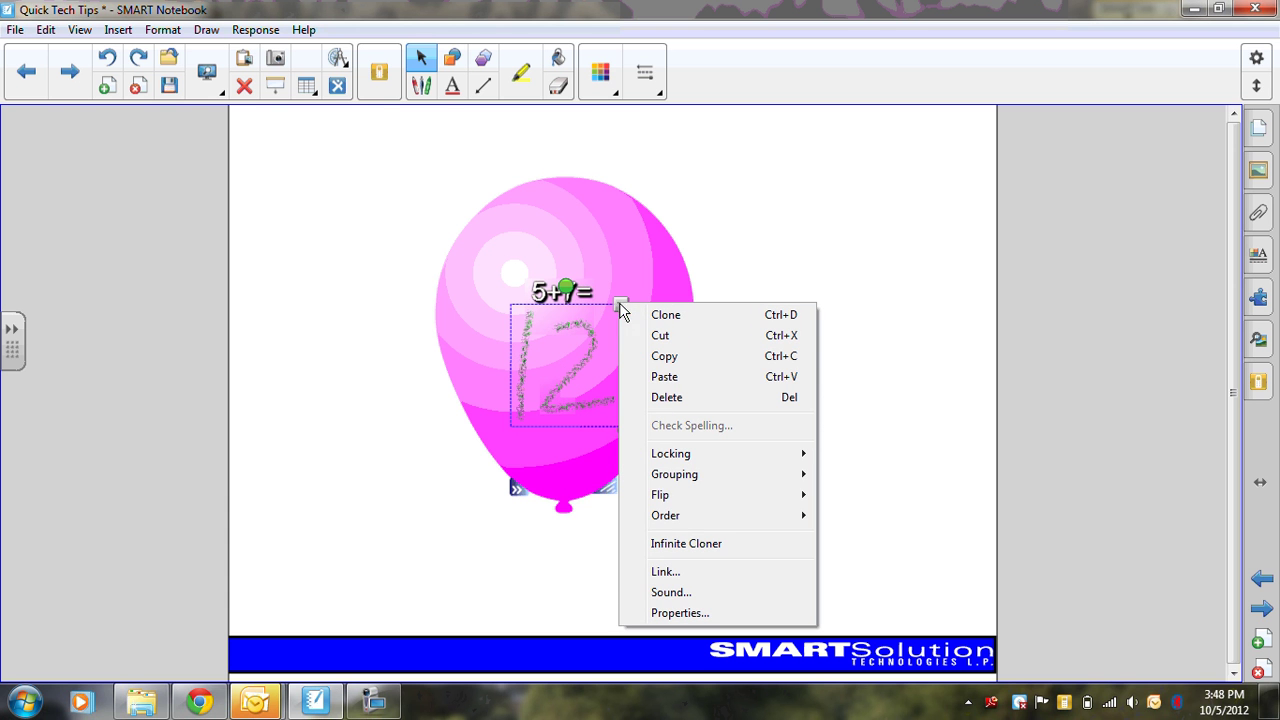
mouse_move(664, 520)
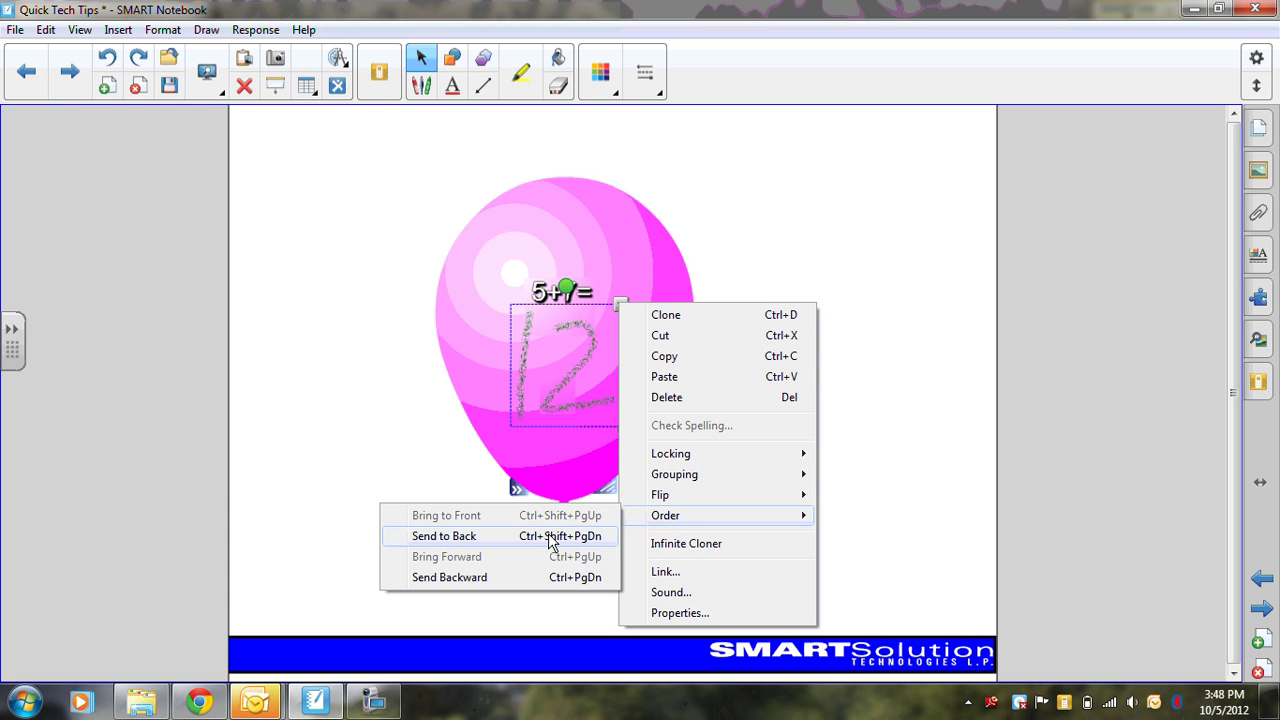
left_click(443, 535)
left_click(381, 472)
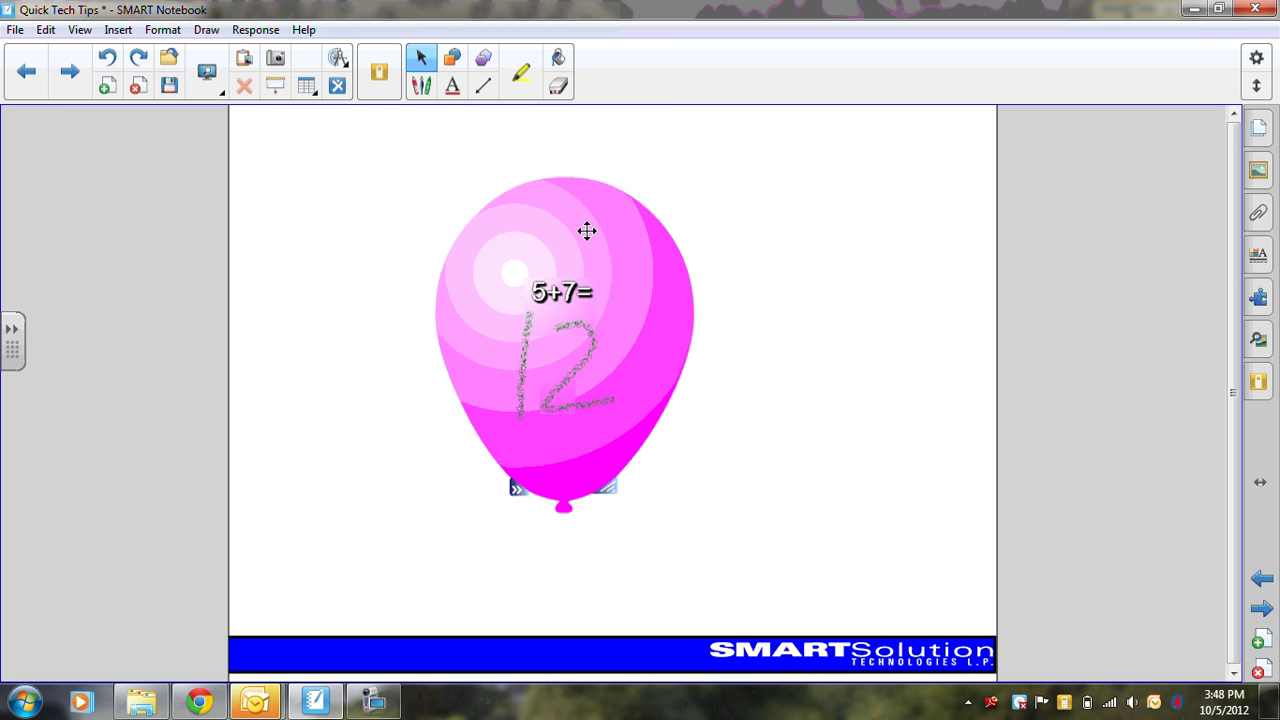
right_click(590, 235)
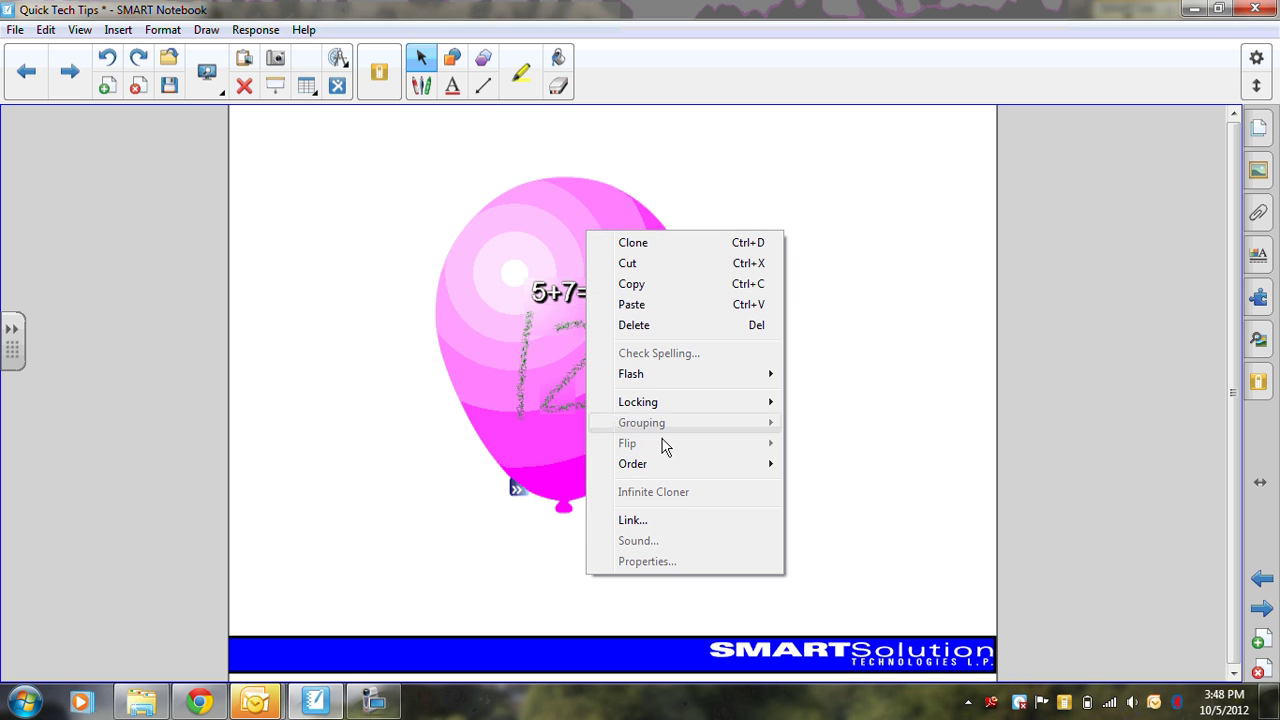
mouse_move(660, 472)
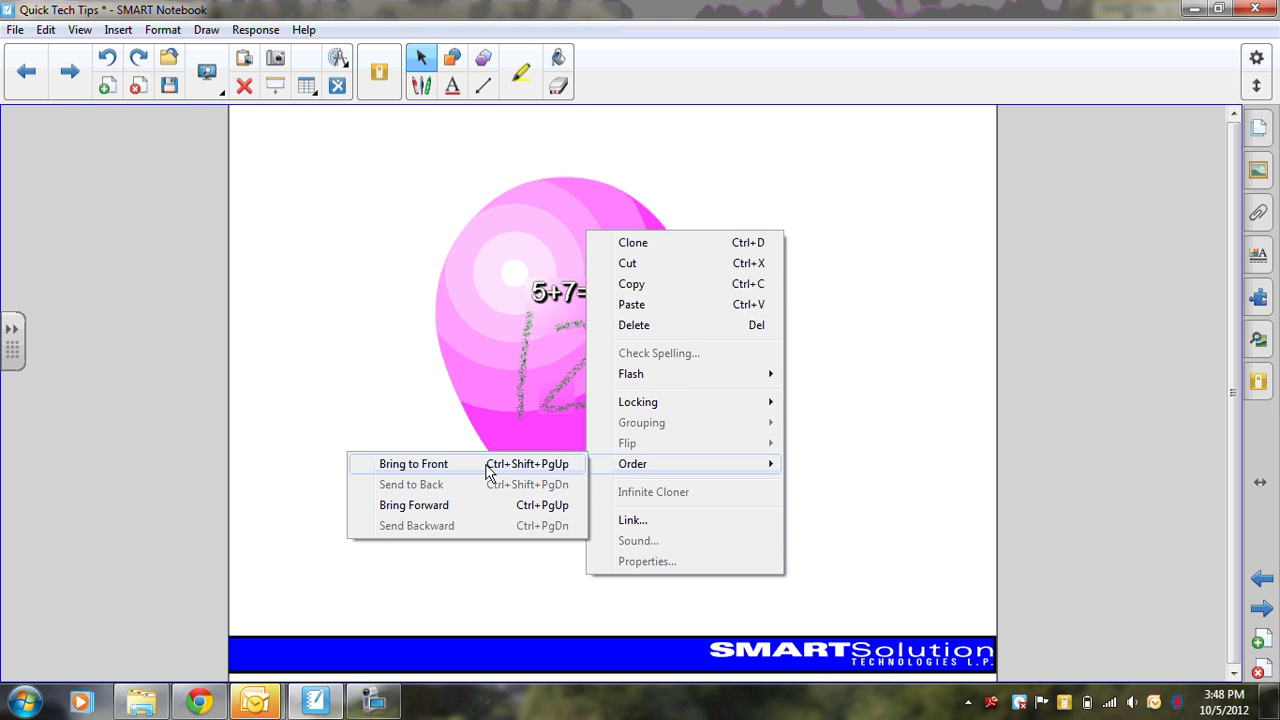
left_click(411, 472)
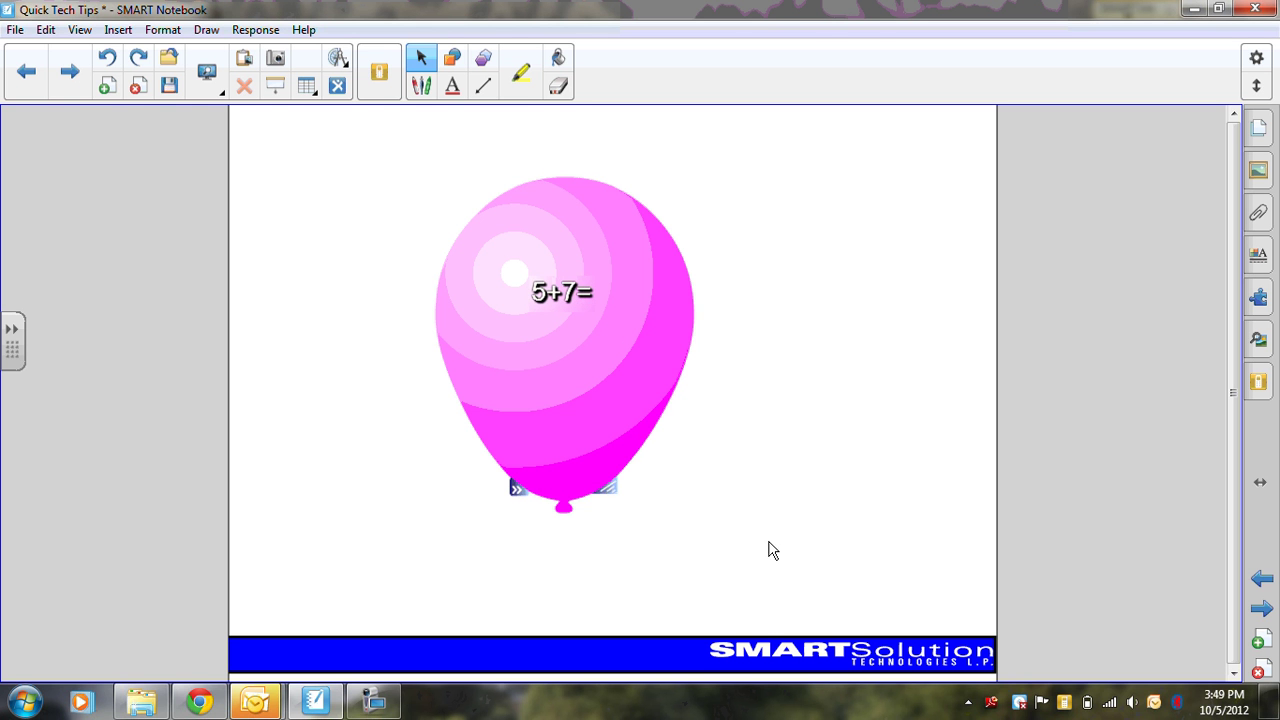
left_click(580, 359)
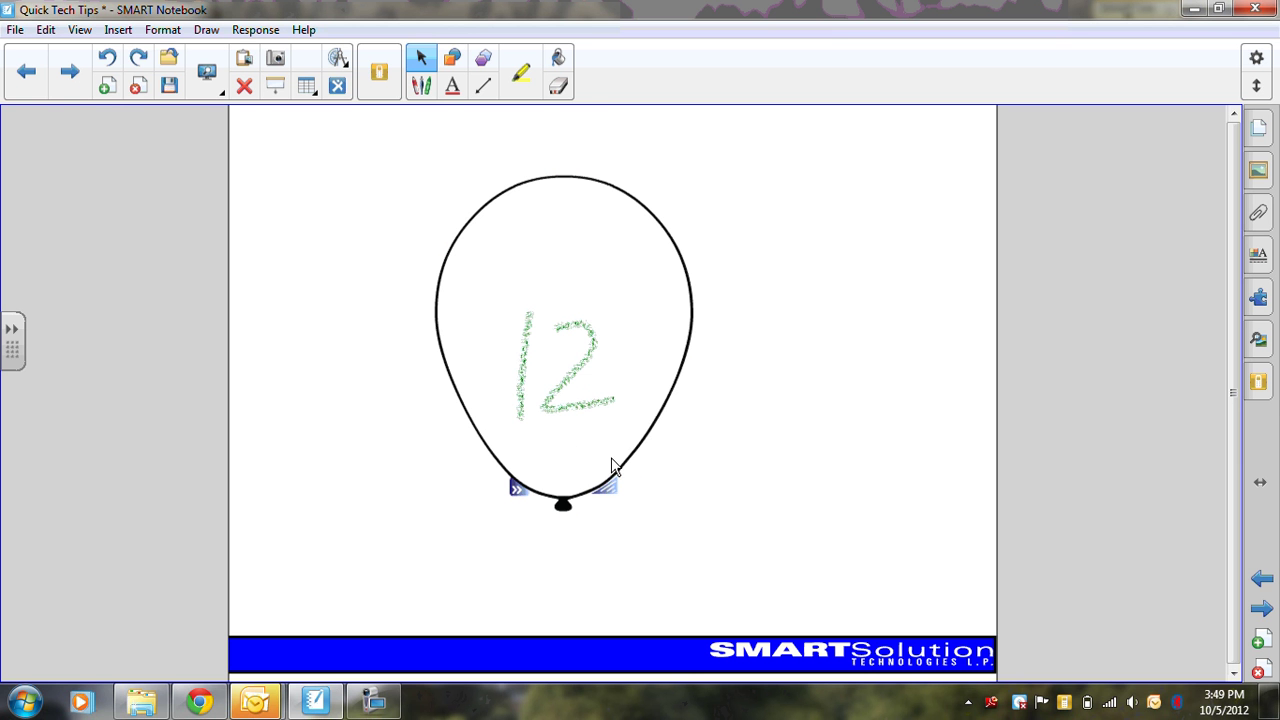
left_click(621, 307)
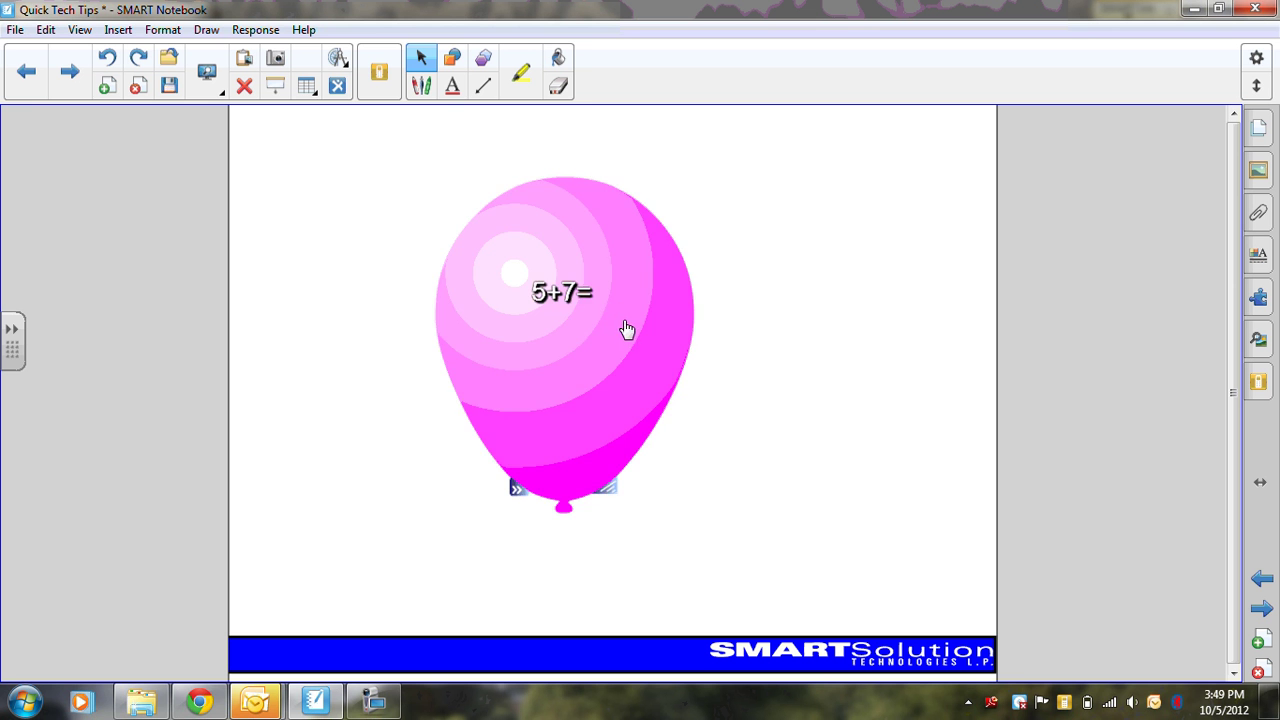
left_click(597, 334)
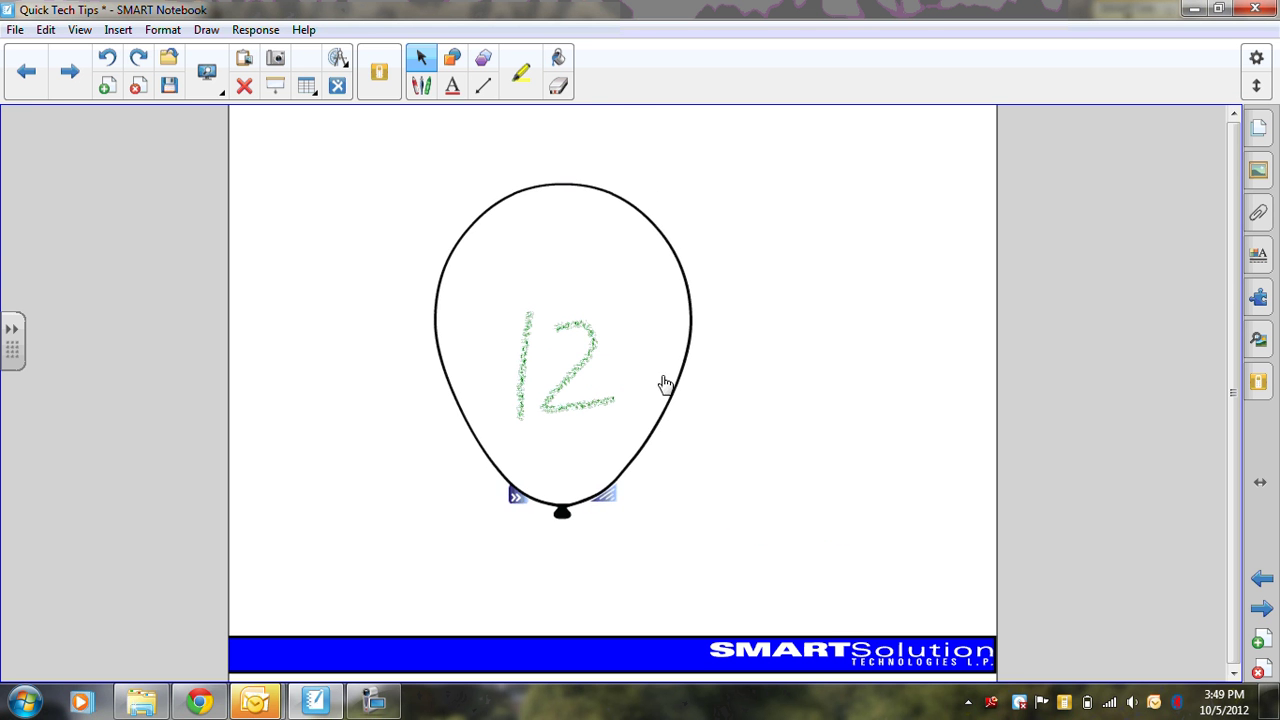
left_click(607, 372)
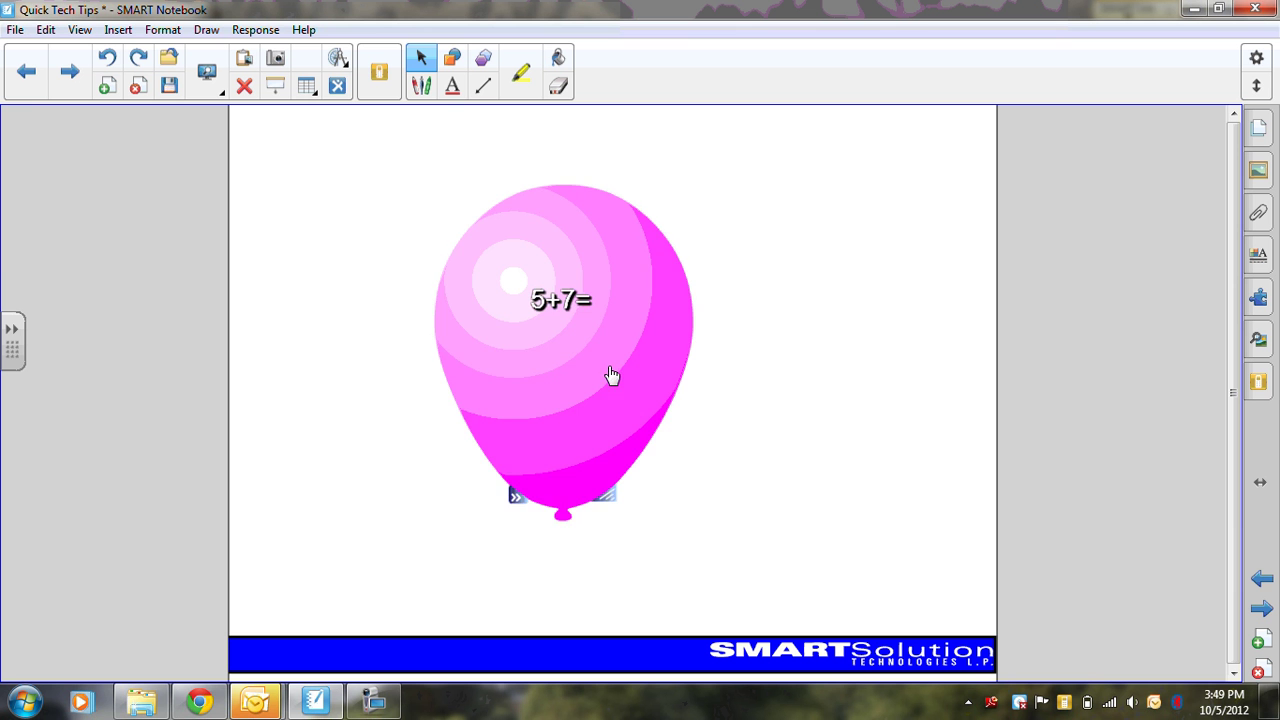
left_click(654, 406)
left_click(705, 414)
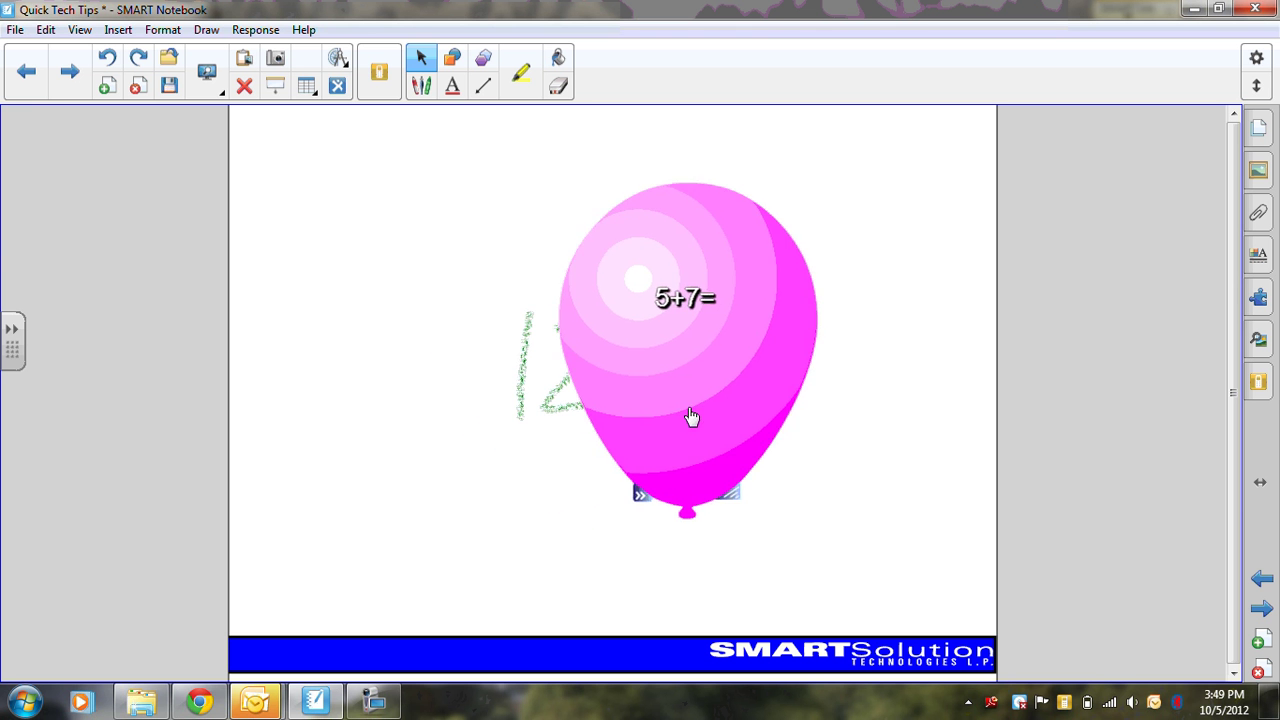
Lock the 5+7= balloon in place, then test-pop and restore it.
right_click(570, 400)
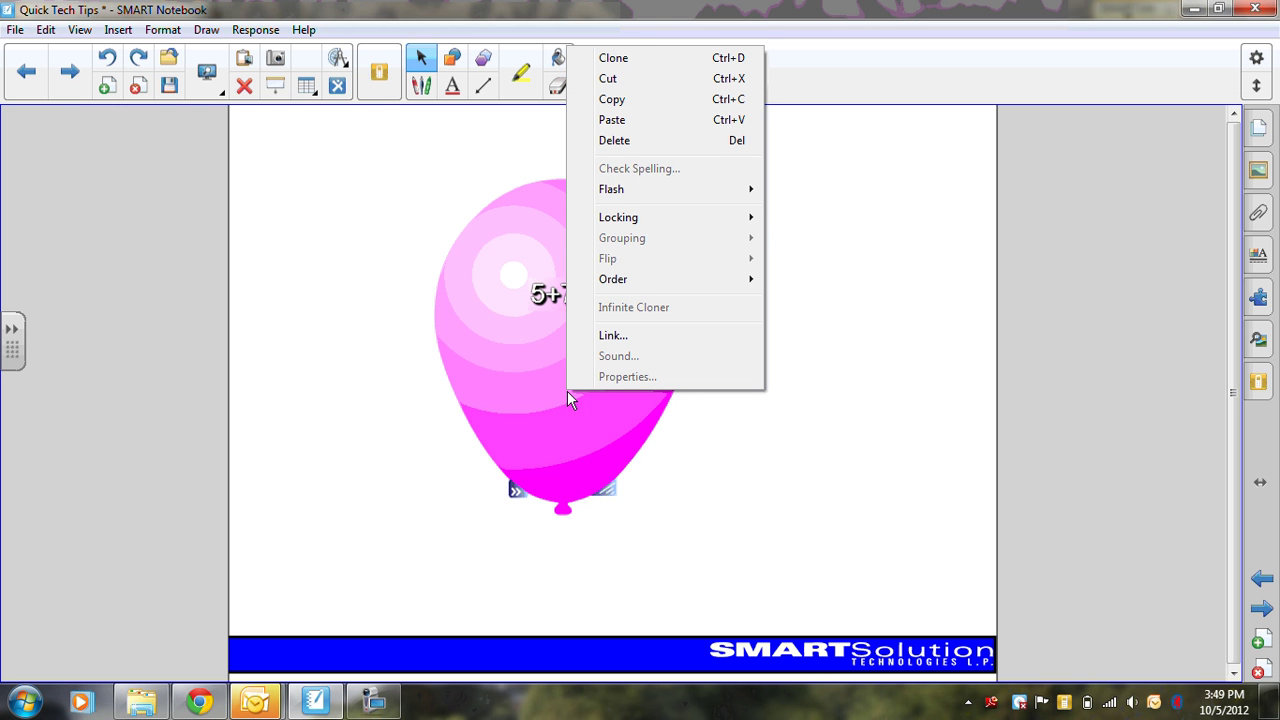
mouse_move(634, 226)
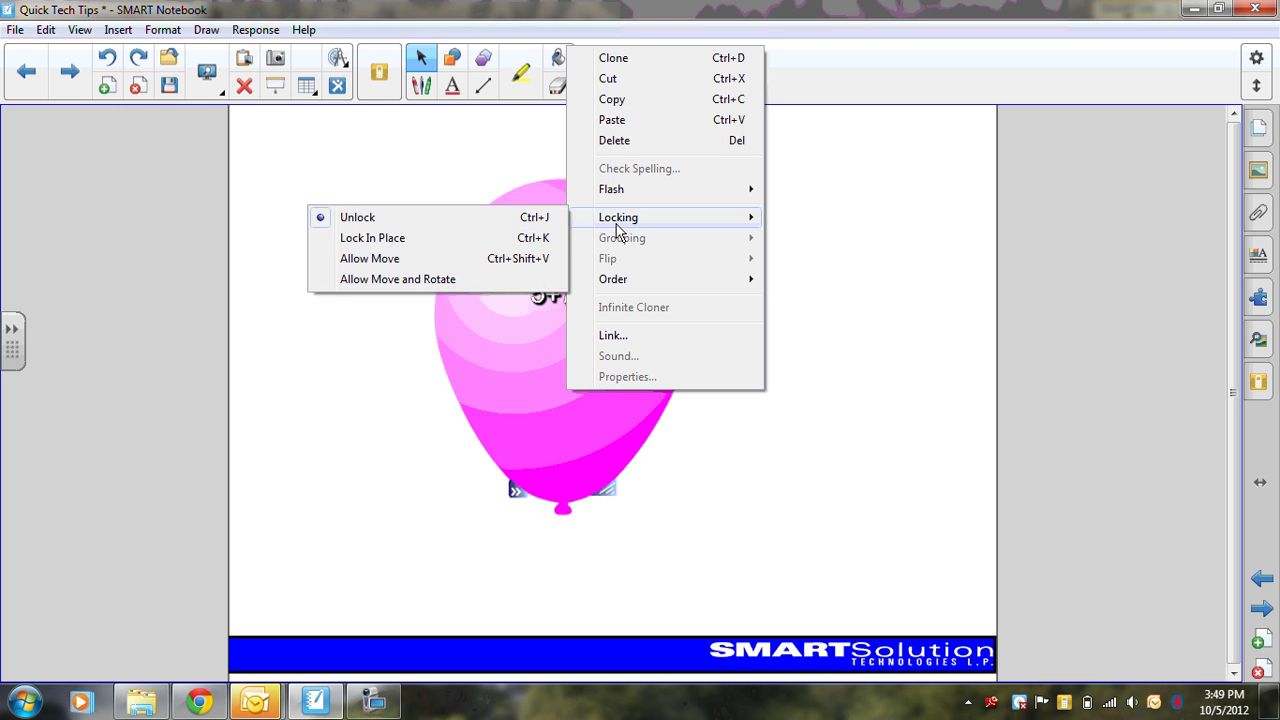
left_click(512, 238)
left_click(611, 428)
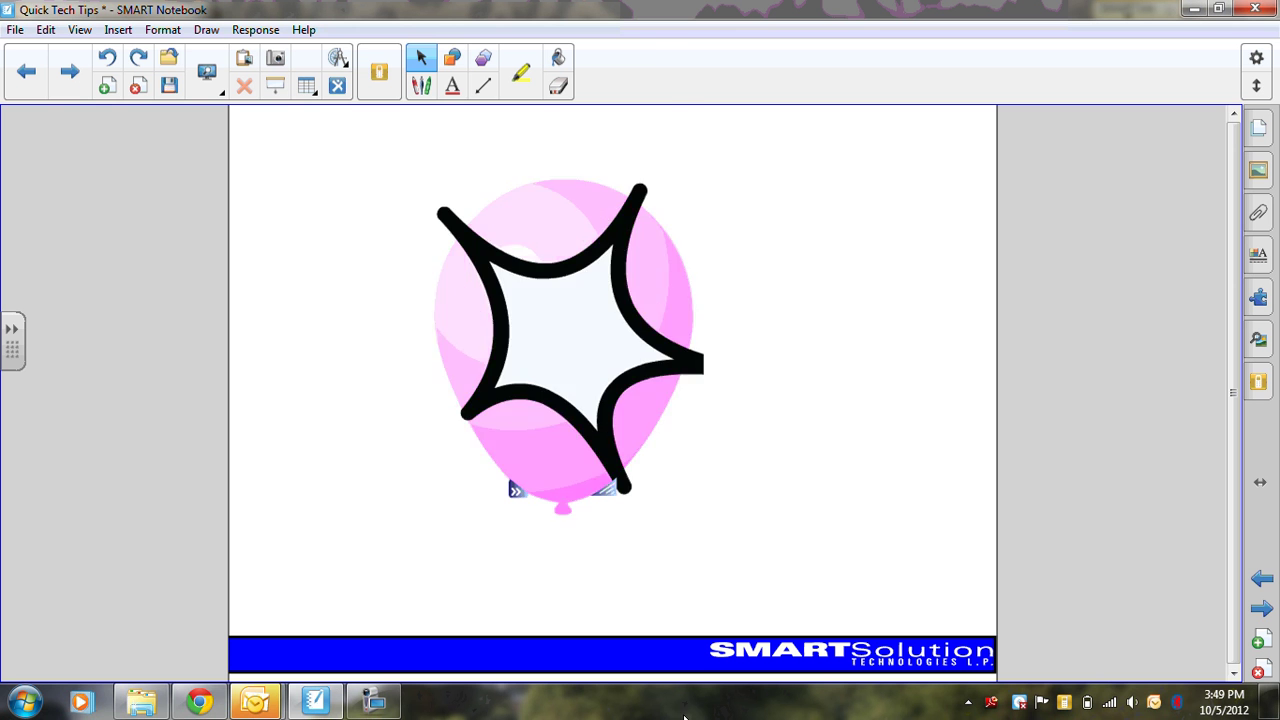
left_click(650, 377)
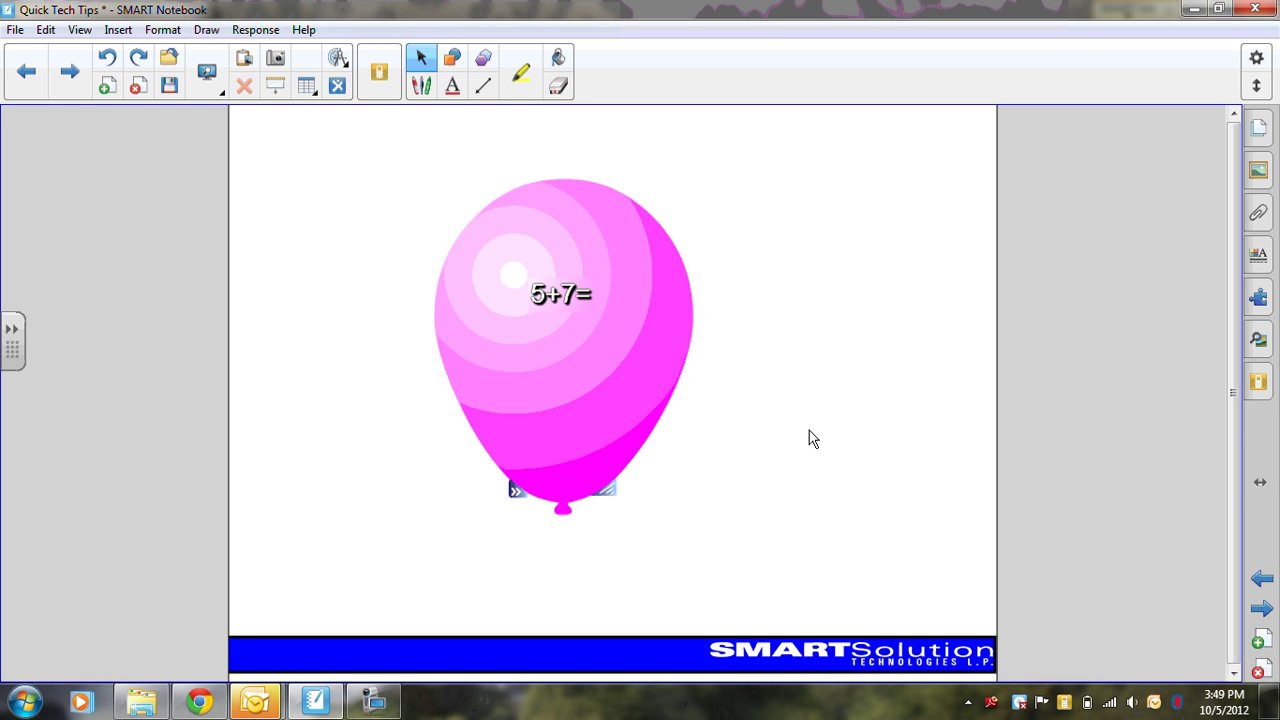
Go to the verbs quiz page and pop Jump, Apple, Car, Run, Spin, Meal, Color and Juggle.
left_click(1262, 578)
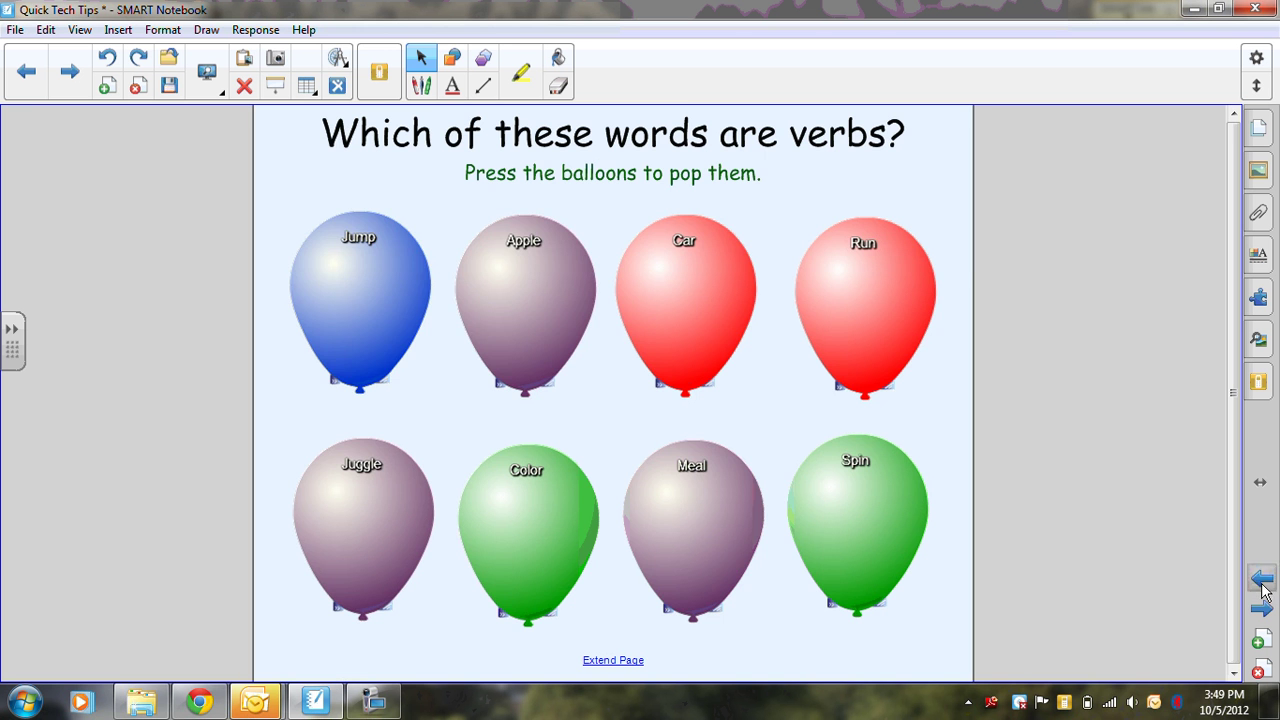
left_click(357, 340)
left_click(507, 326)
left_click(694, 346)
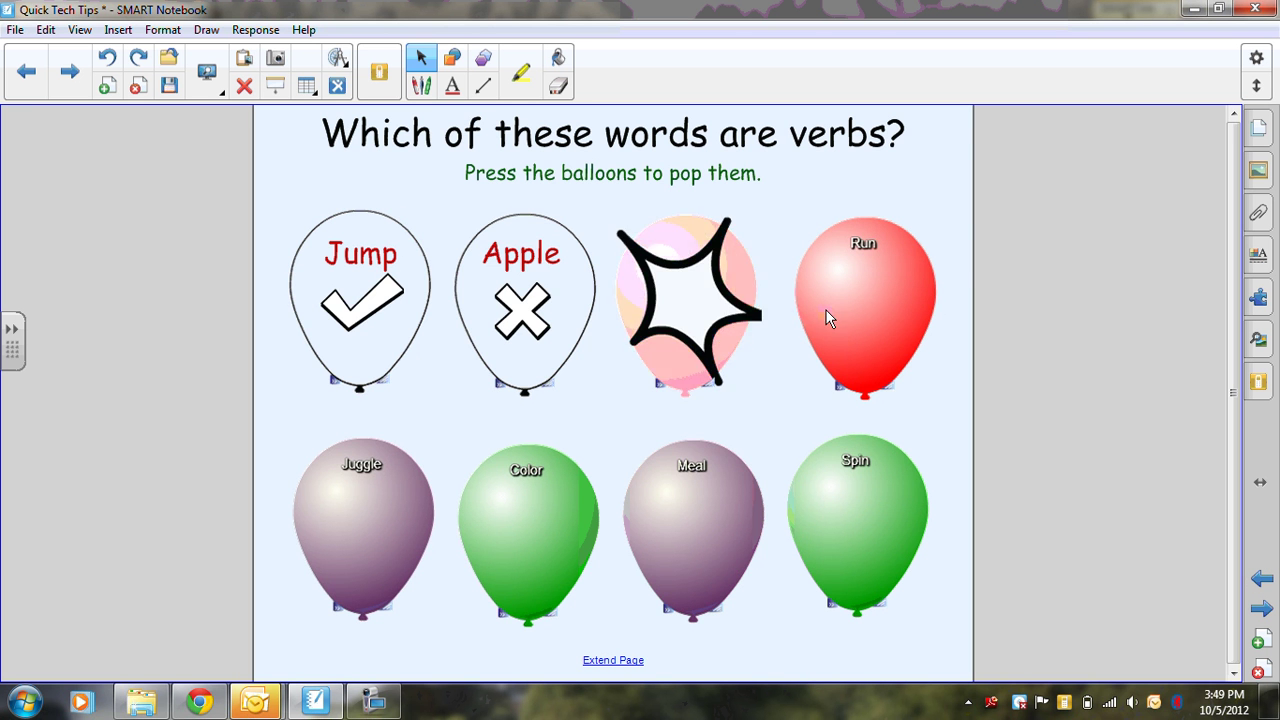
left_click(826, 314)
left_click(871, 541)
left_click(700, 540)
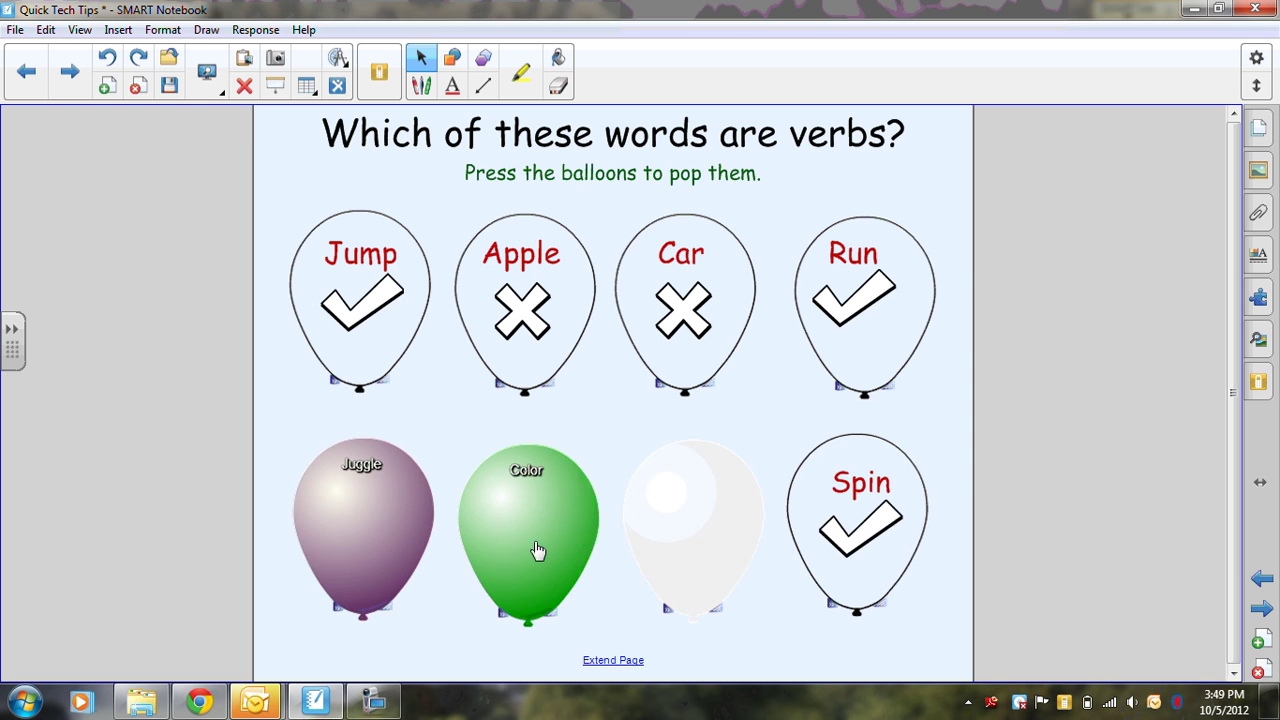
left_click(534, 551)
left_click(372, 541)
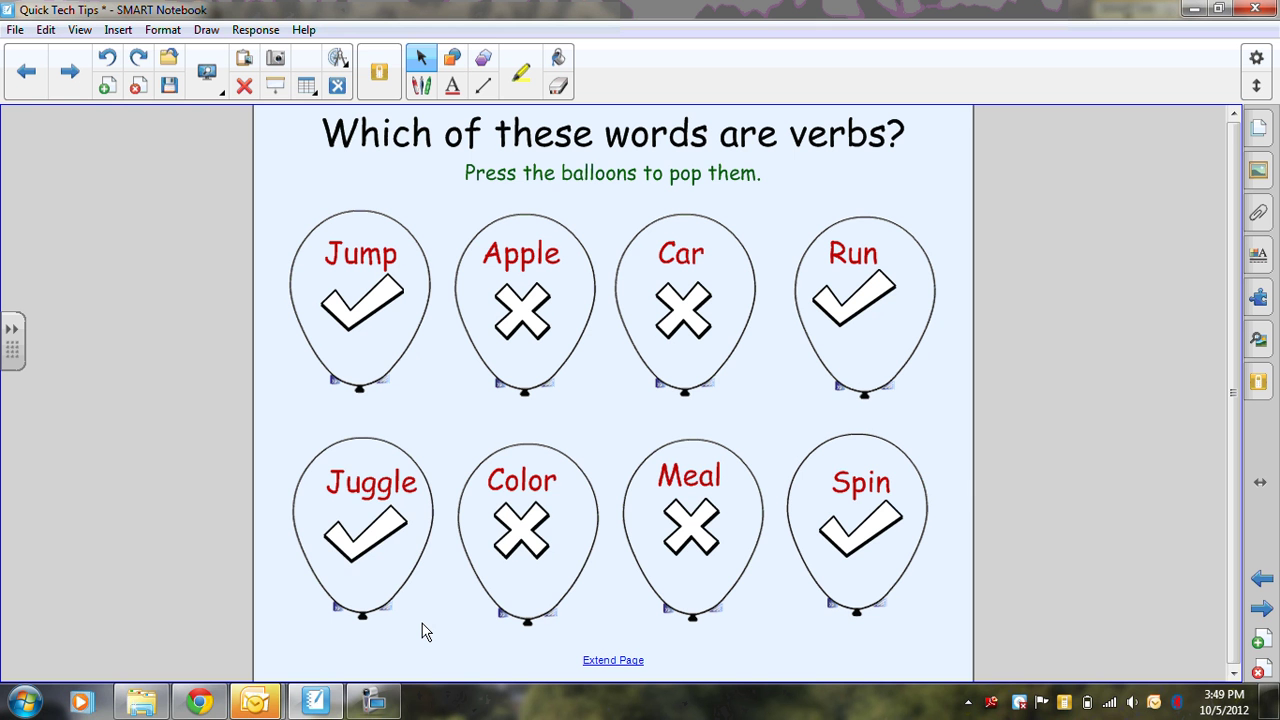
Reinflate all eight balloons, from Juggle back round to Jump.
left_click(363, 594)
left_click(486, 580)
left_click(680, 570)
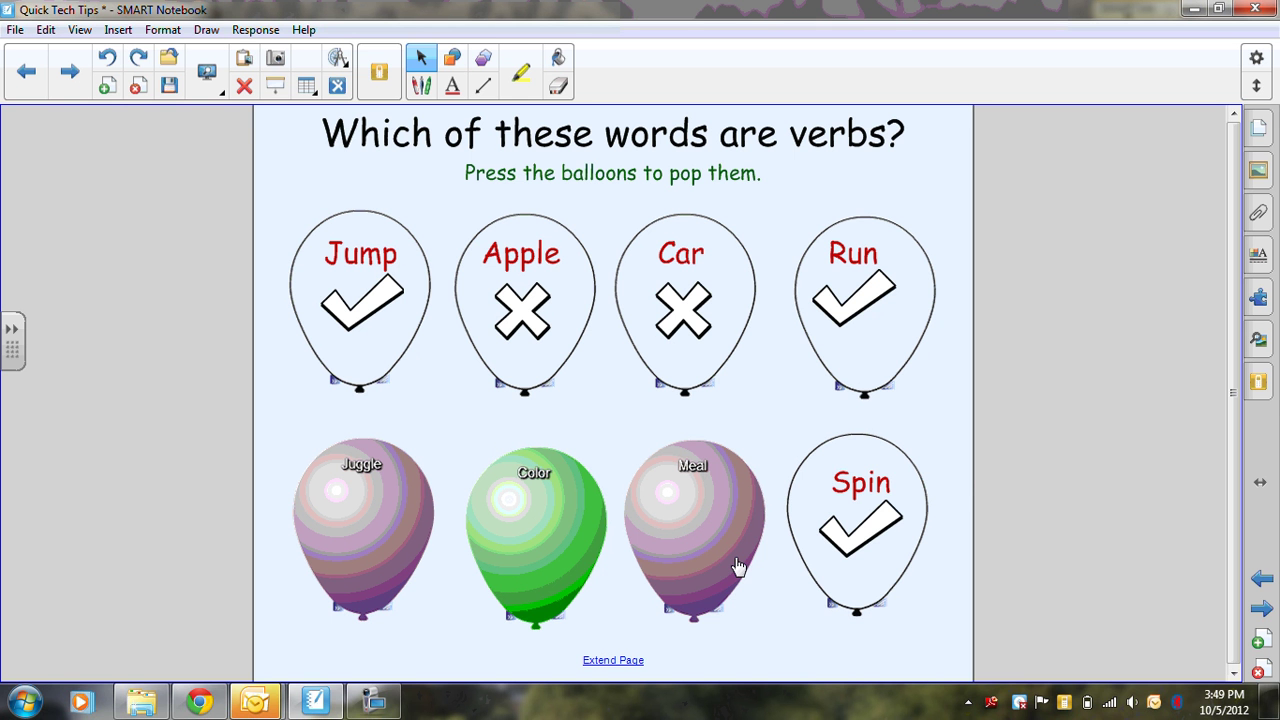
left_click(852, 556)
left_click(866, 367)
left_click(680, 352)
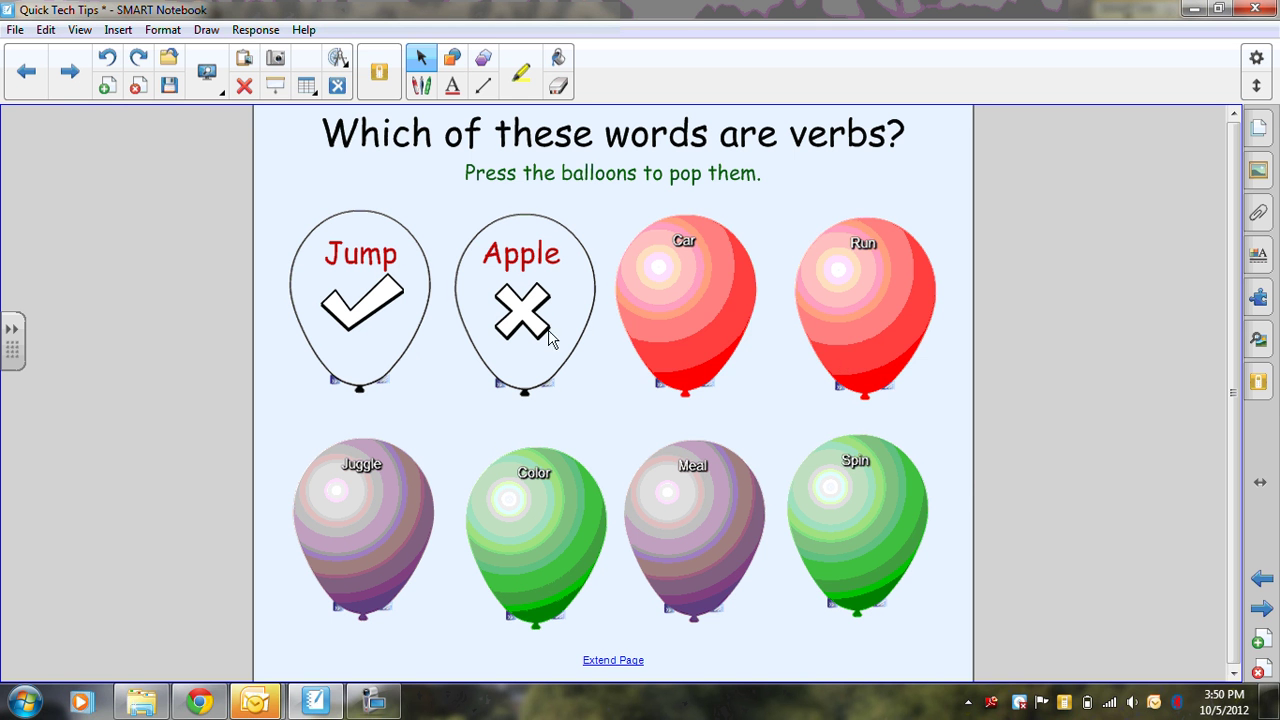
left_click(549, 338)
left_click(380, 343)
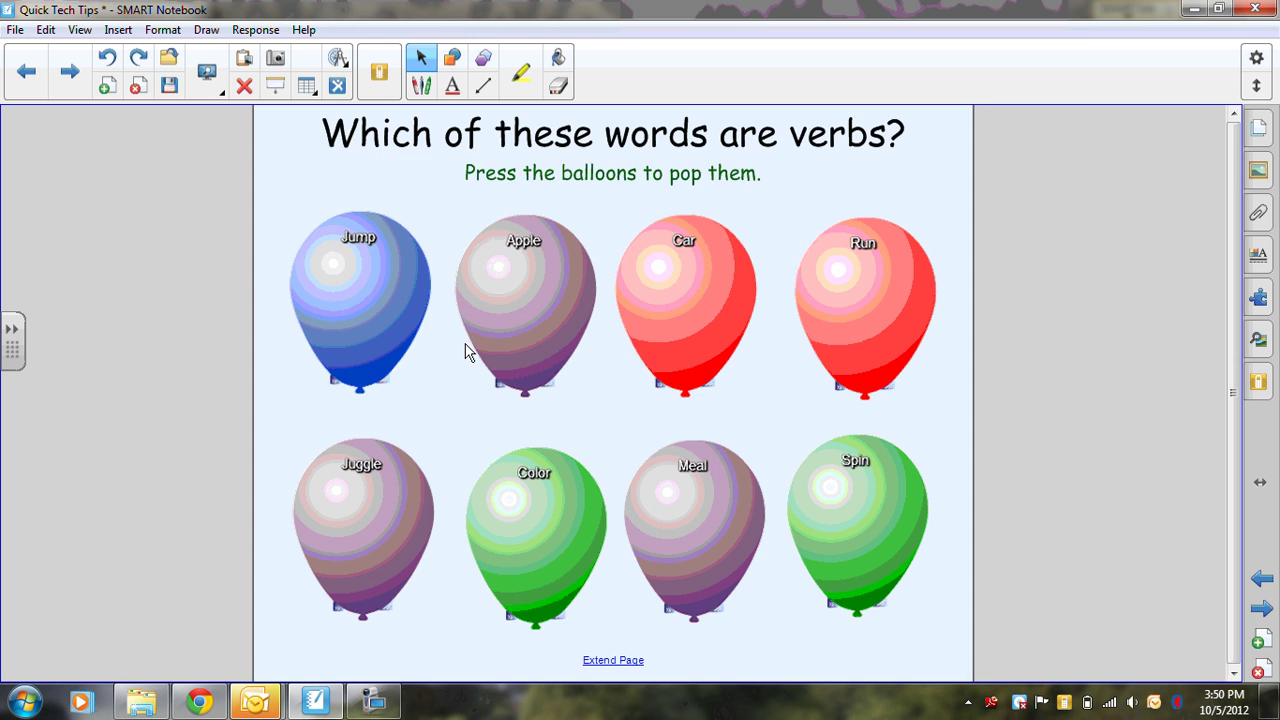
Page forward three pages to reach the closing slide with the trainer contact and certification badges.
left_click(1262, 609)
left_click(1262, 609)
left_click(1262, 609)
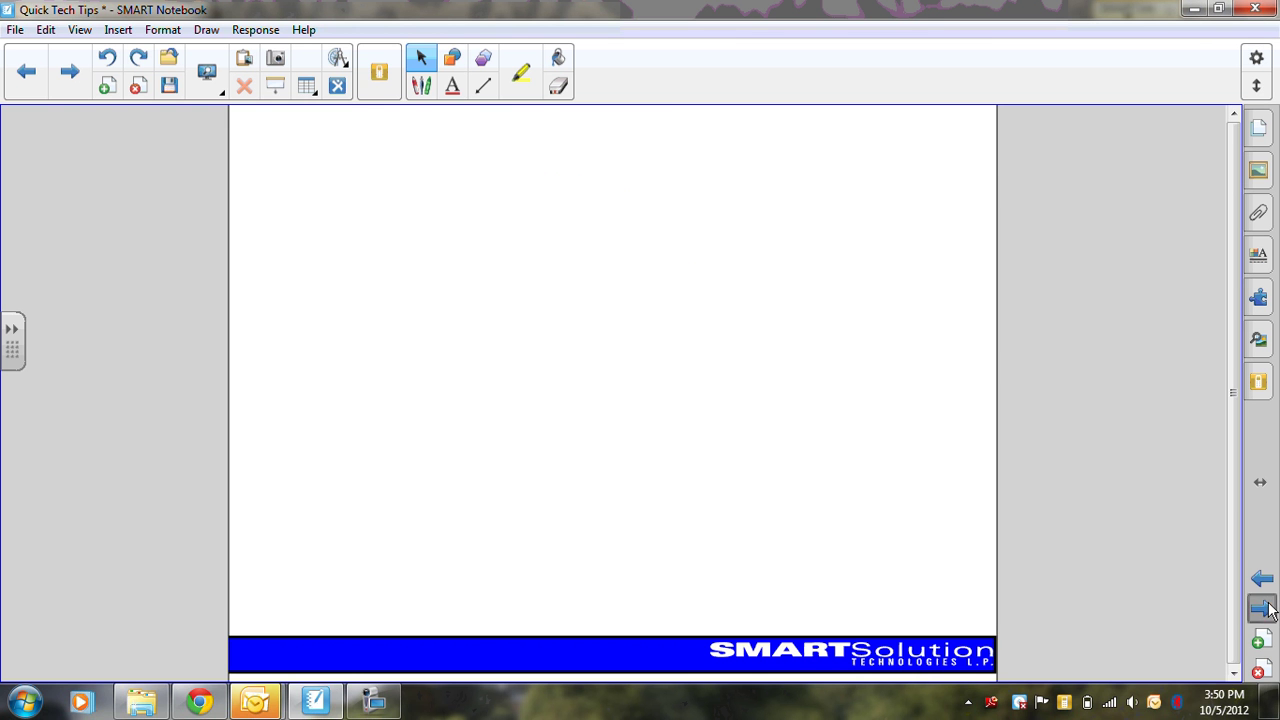